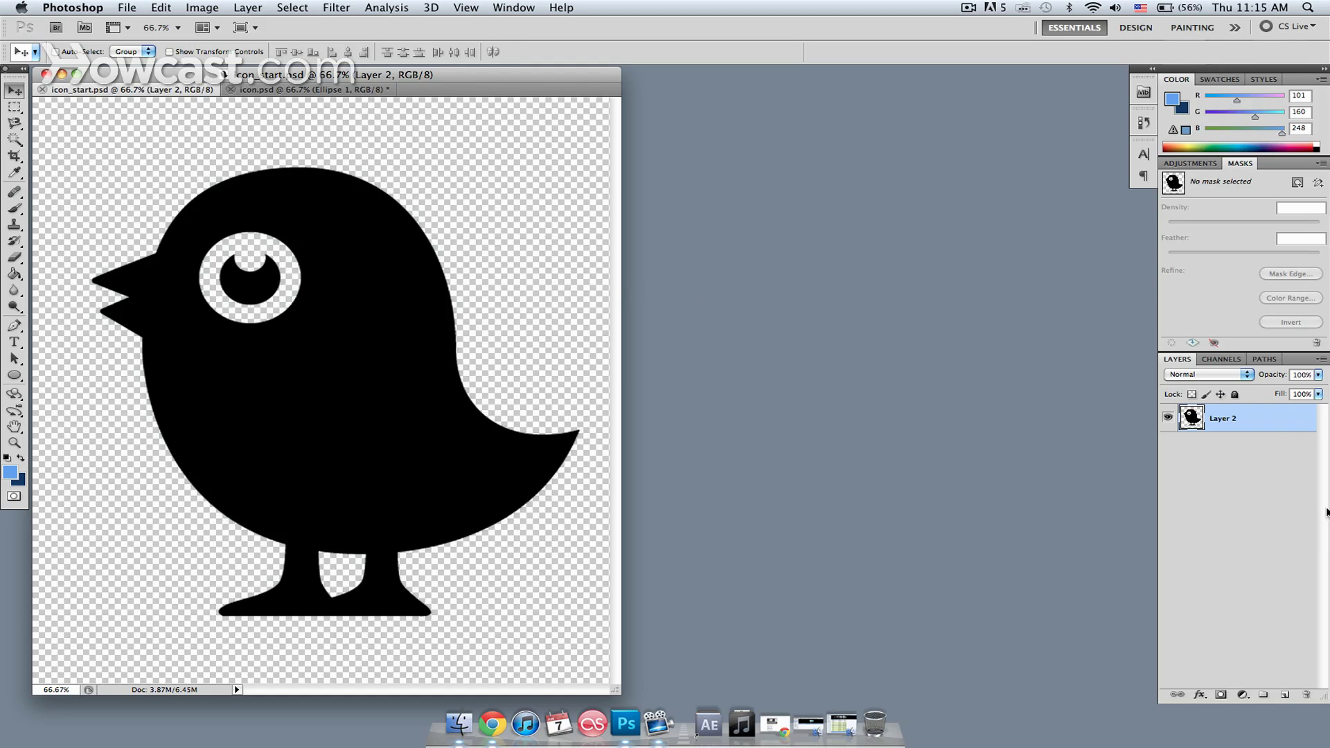
# Step: Open the Layer Style dialog for Layer 2, the black bird silhouette in icon_start.psd
pyautogui.doubleClick(1266, 427)
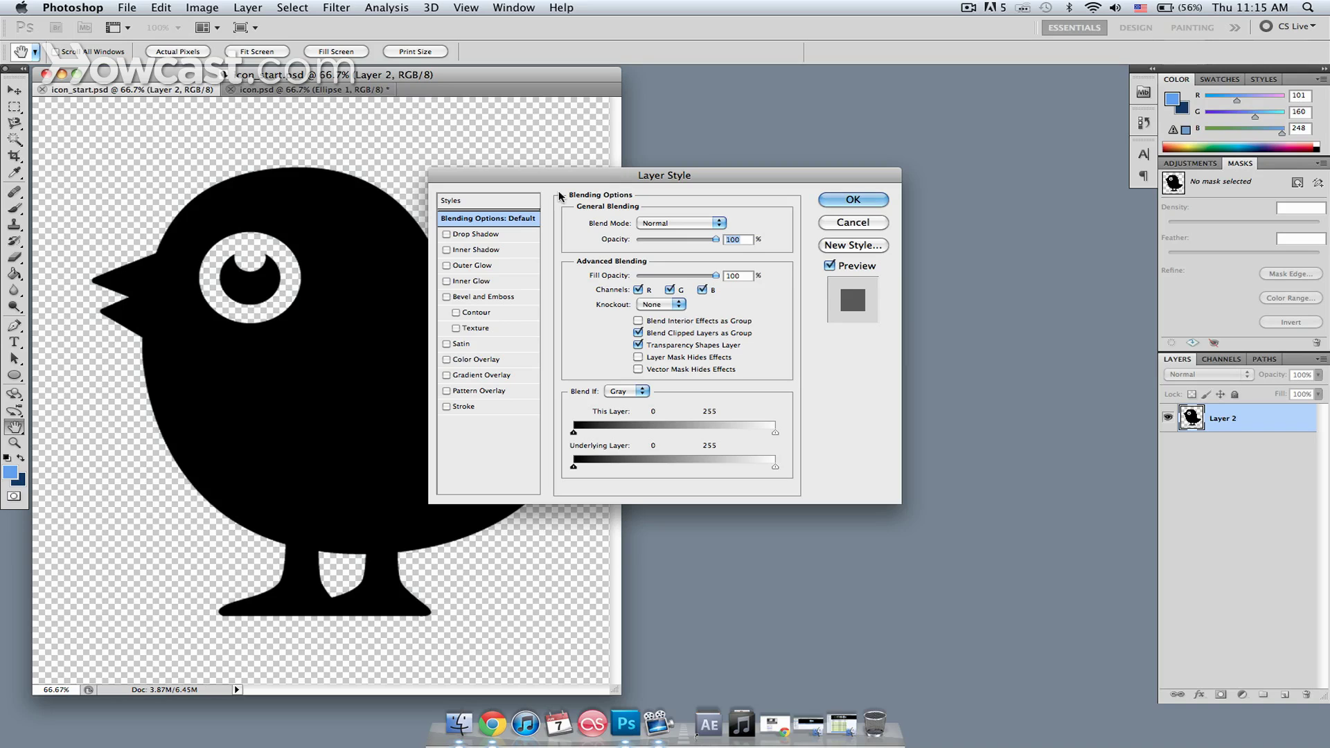
# Step: Add a gradient overlay to the bird and open the colour picker for the gradient's left stop
pyautogui.click(471, 376)
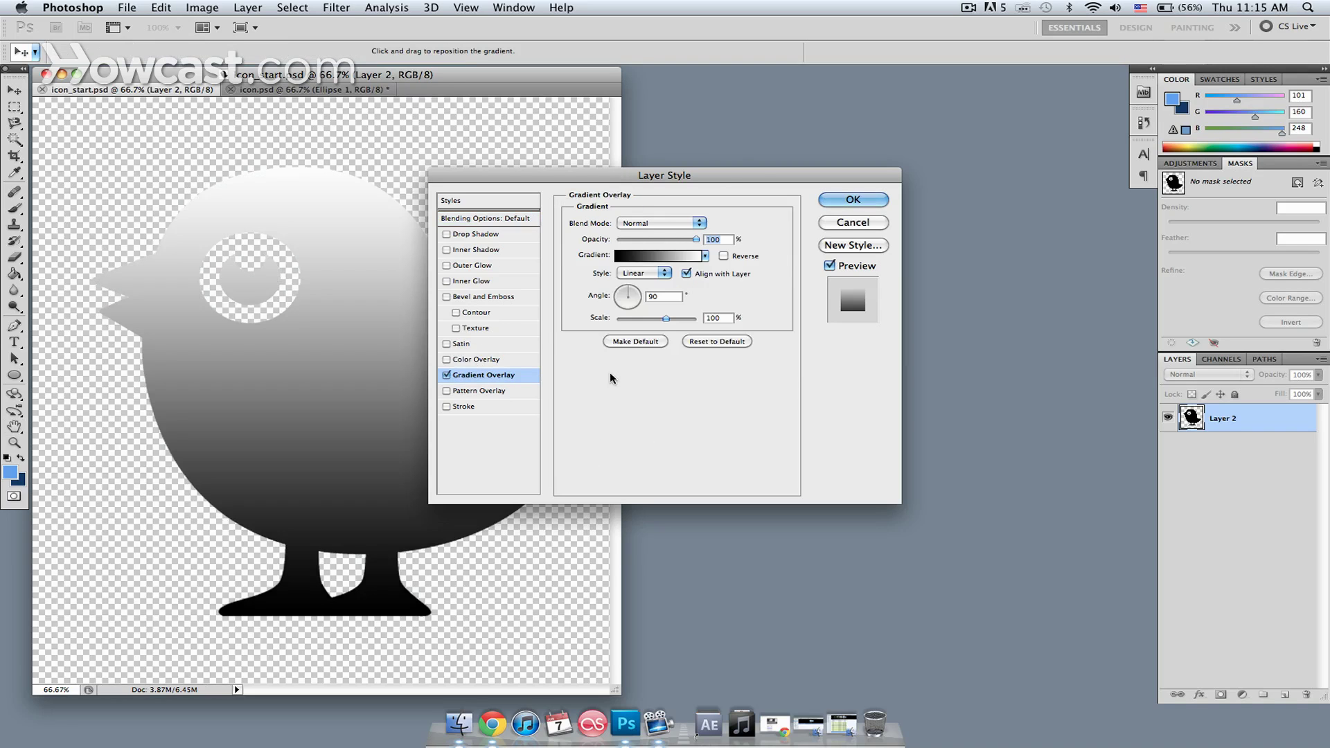
pyautogui.moveTo(712, 179); pyautogui.dragTo(879, 190)
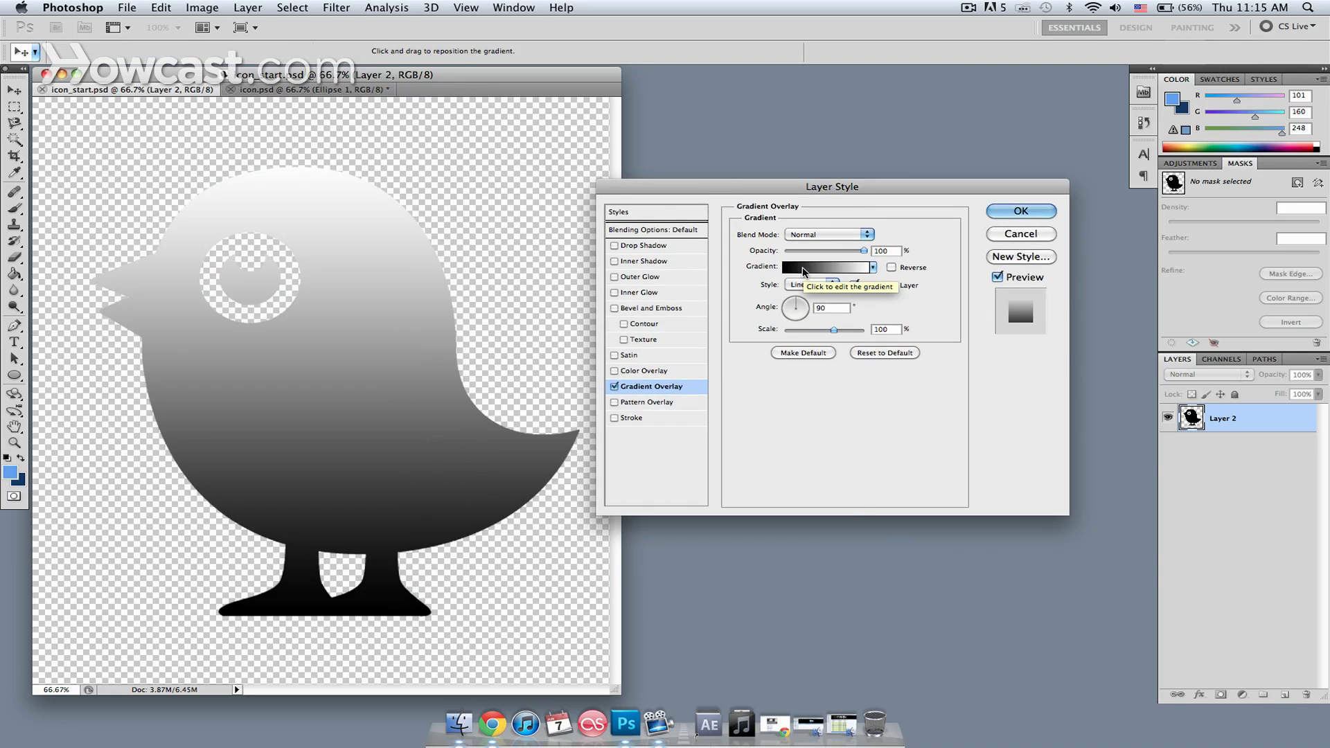
pyautogui.click(803, 272)
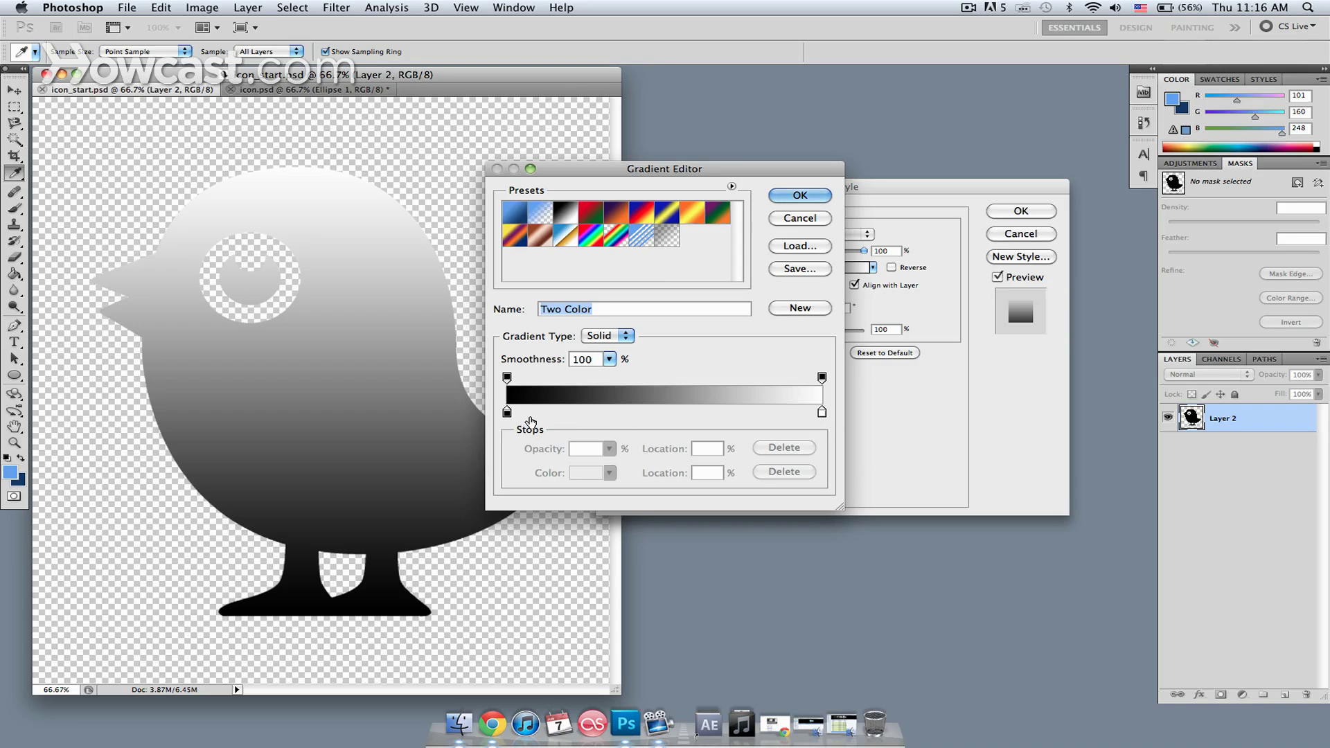
pyautogui.doubleClick(506, 414)
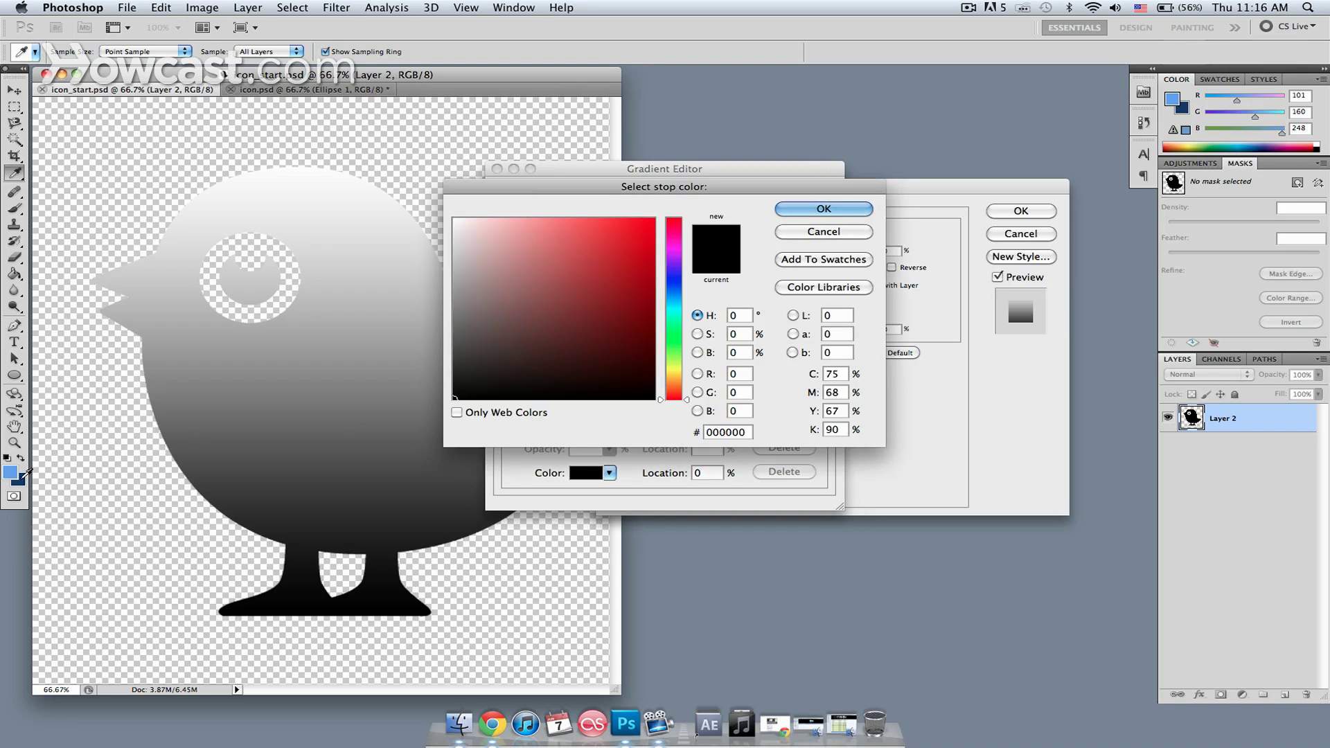
# Step: Set the gradient's left stop to dark blue #15376b and right stop to light blue #65a0f8
pyautogui.click(23, 477)
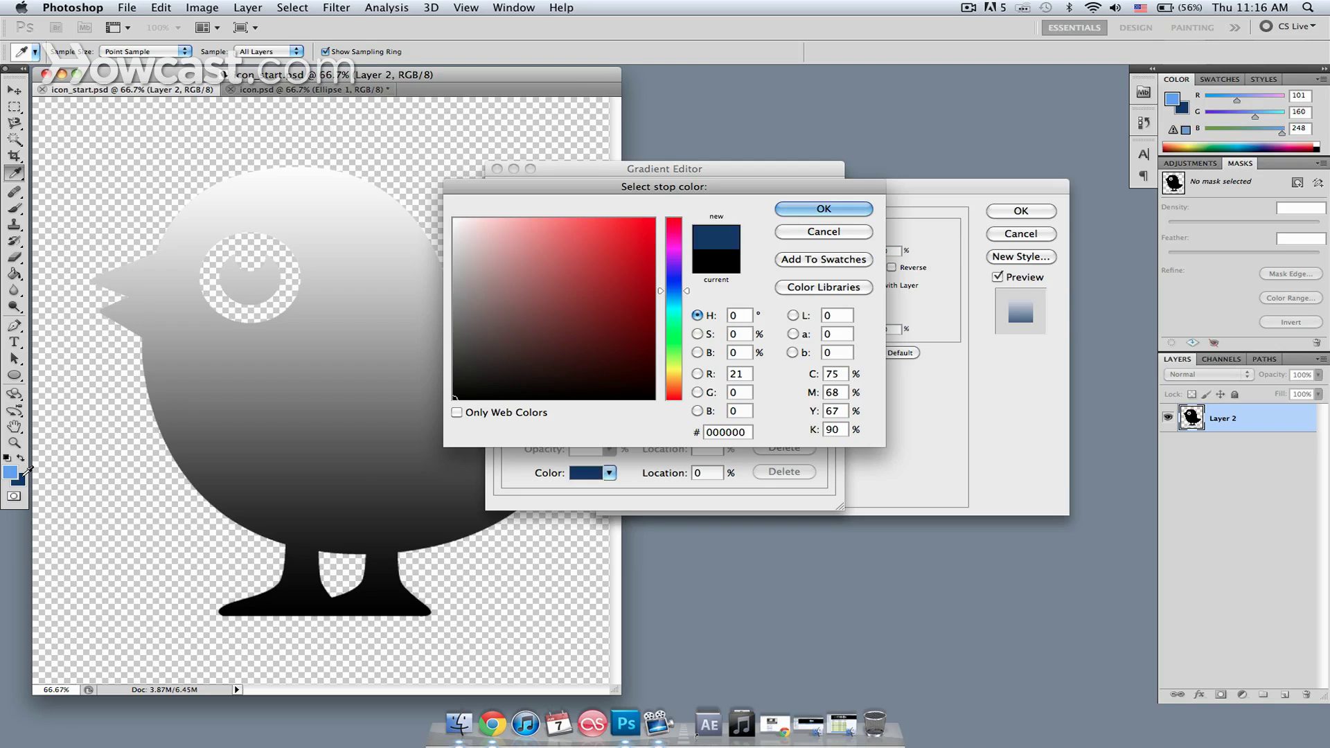
pyautogui.click(778, 213)
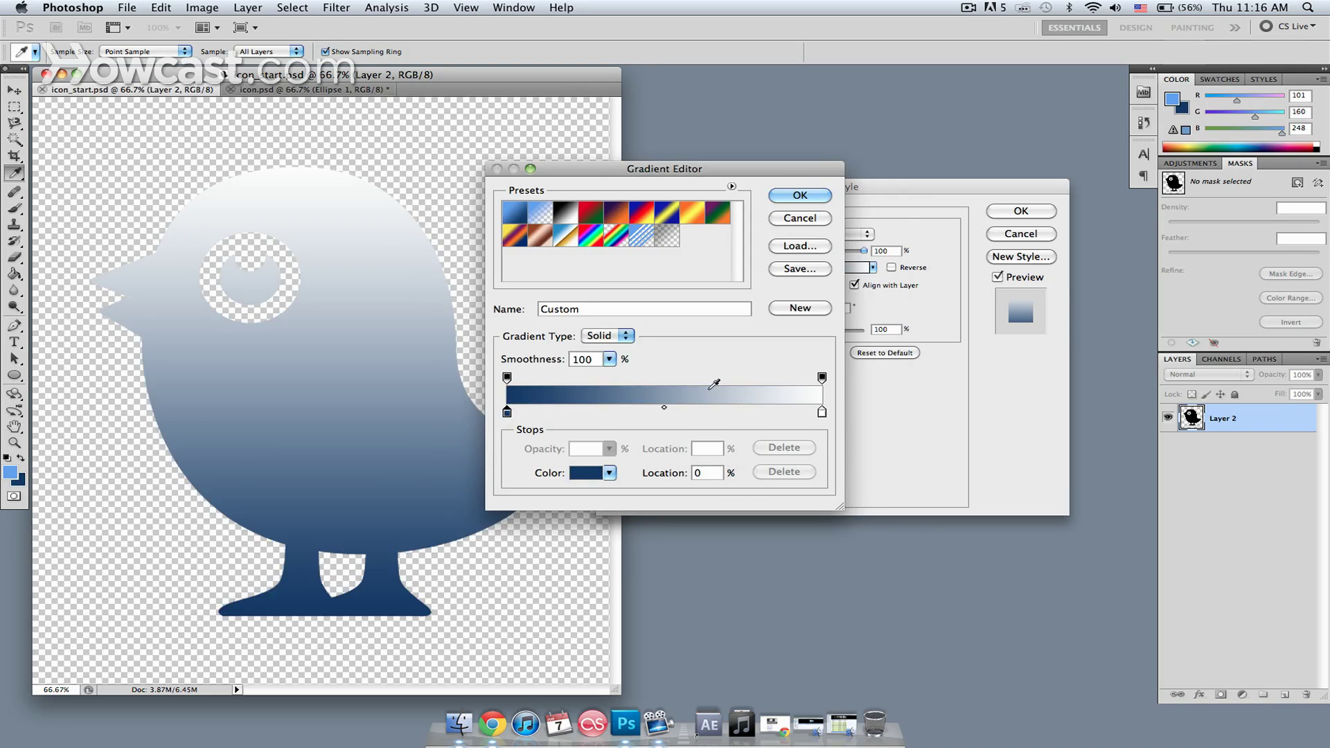
pyautogui.click(821, 413)
pyautogui.doubleClick(822, 414)
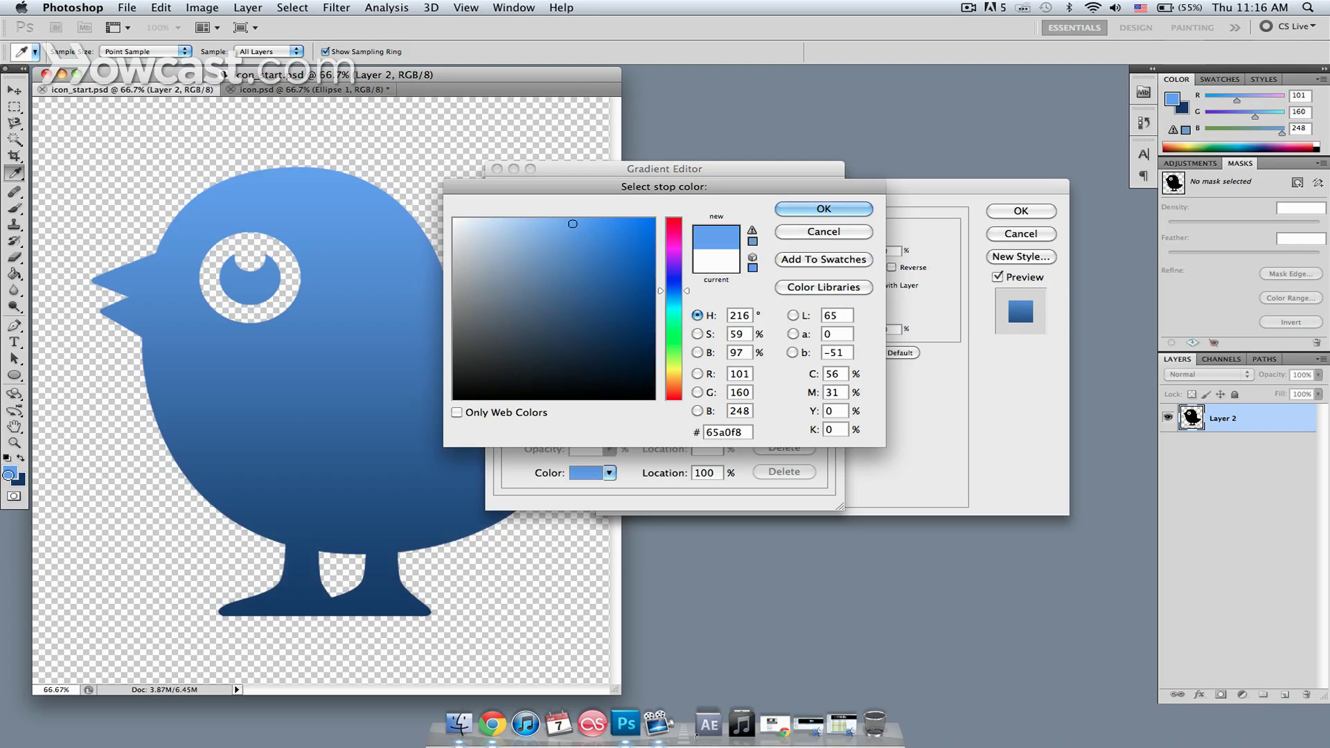
pyautogui.click(10, 474)
pyautogui.click(828, 208)
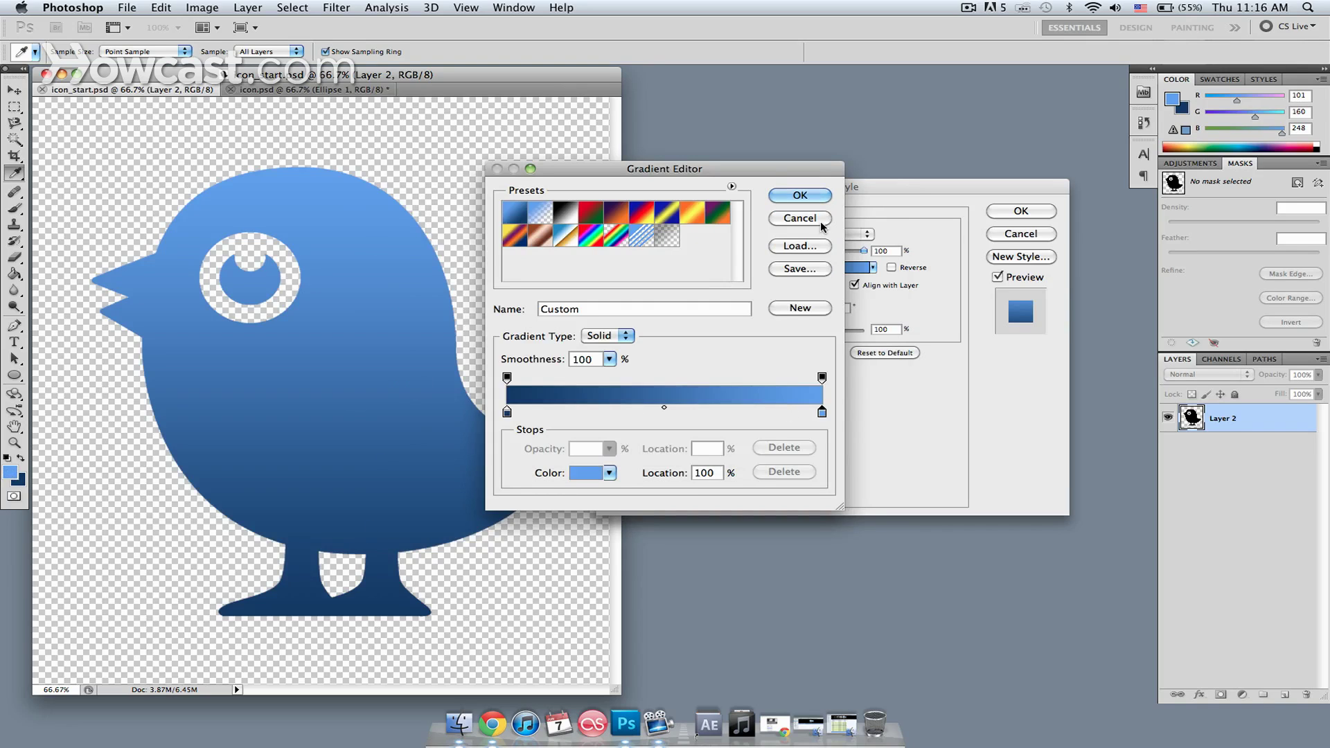
pyautogui.click(802, 195)
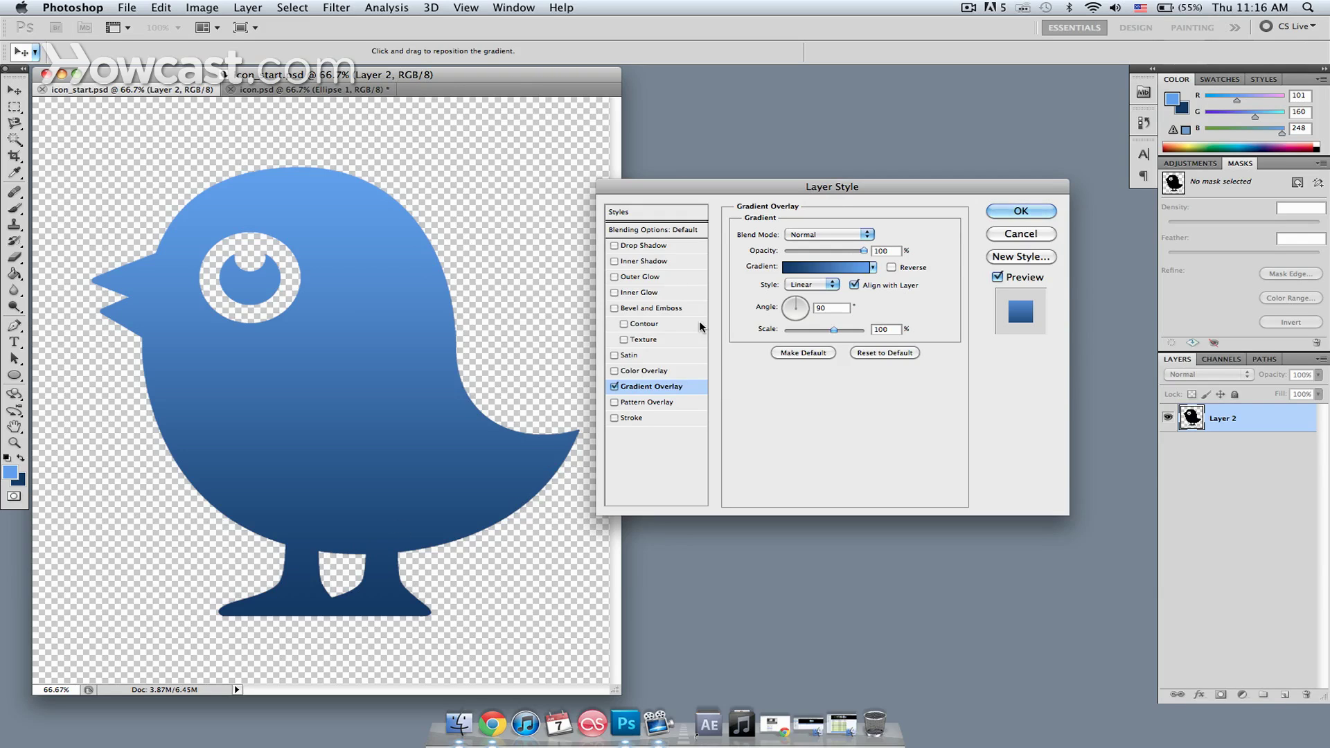
# Step: Add an aqua #8bf6fa inner glow widened to 59 px, and apply the layer styles
pyautogui.click(614, 292)
pyautogui.click(635, 294)
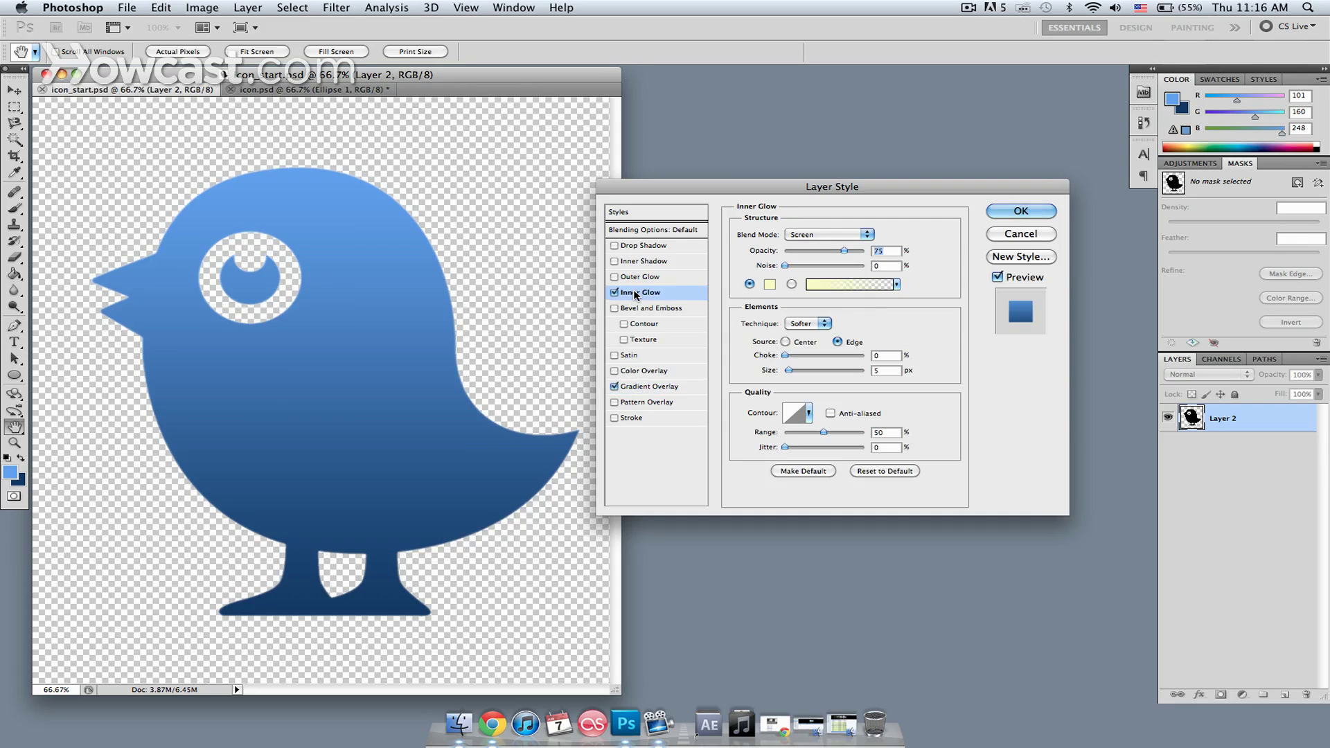
pyautogui.click(770, 285)
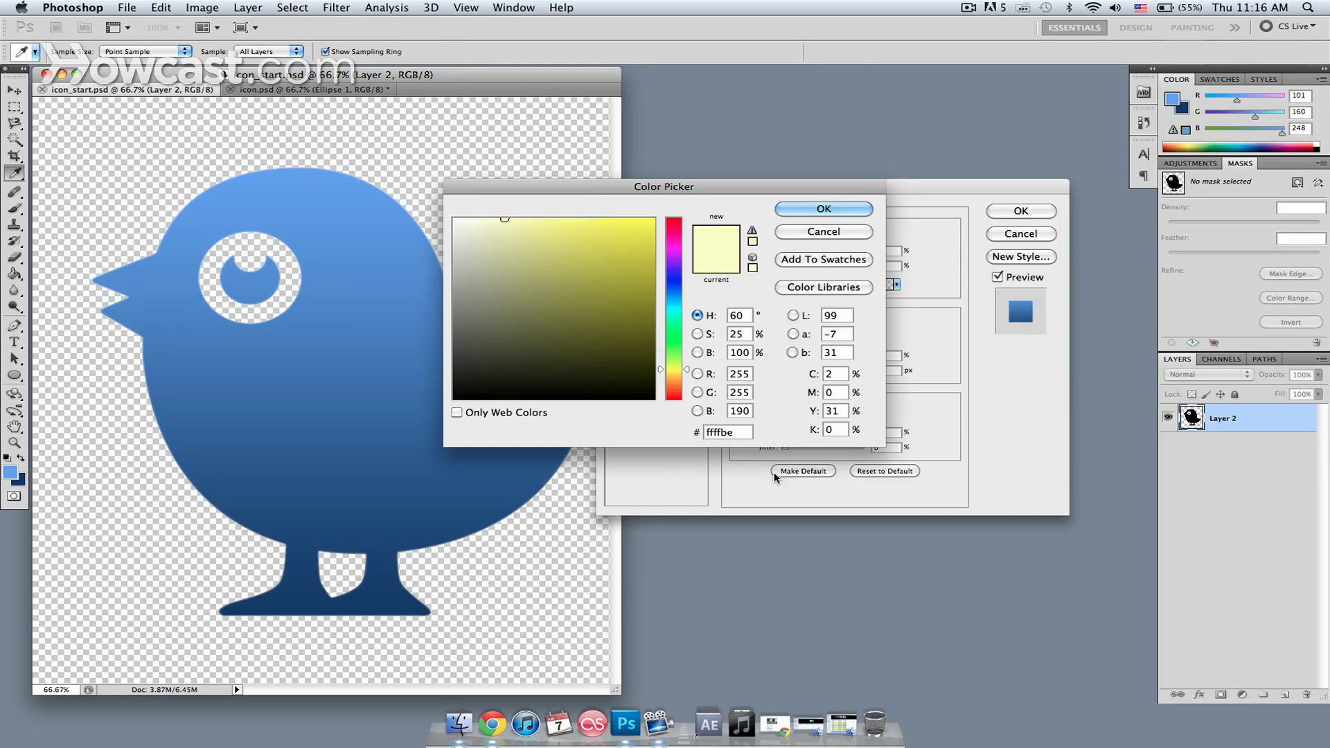
pyautogui.click(720, 432)
pyautogui.write('8bf6fa')
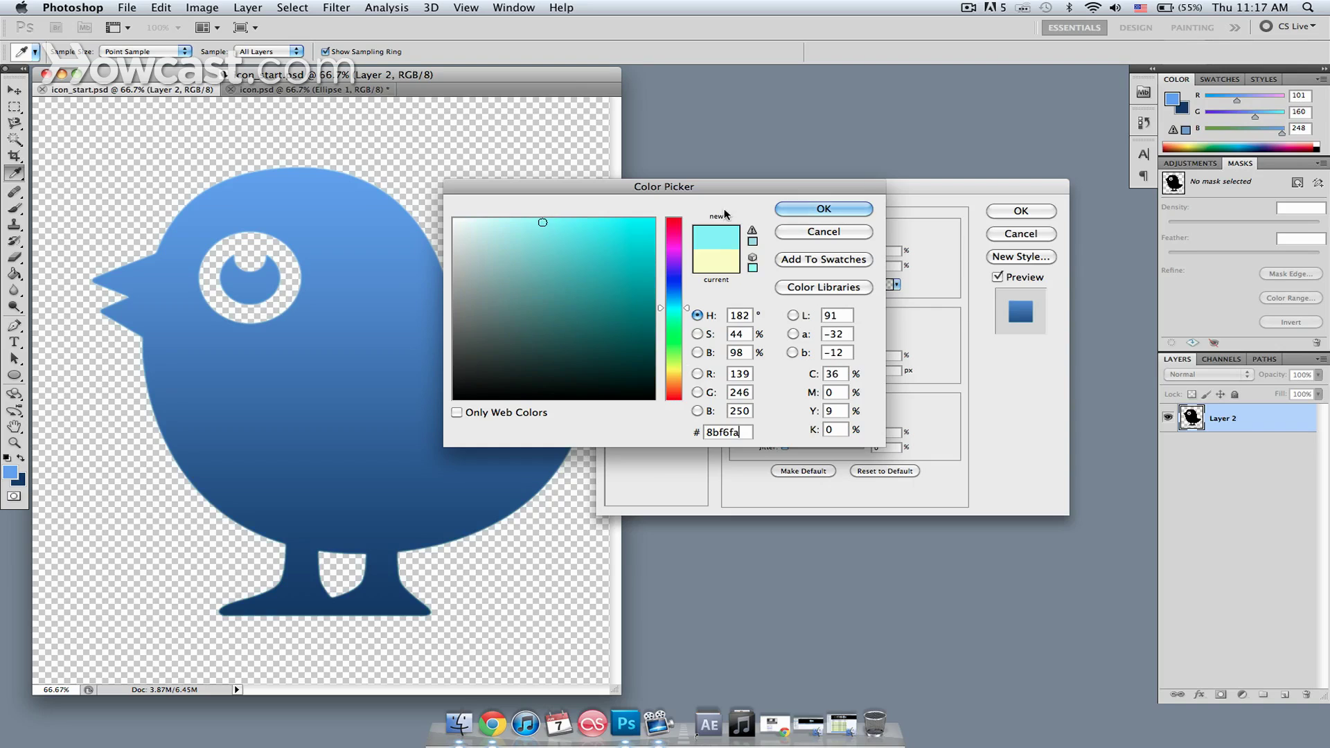
pyautogui.click(848, 209)
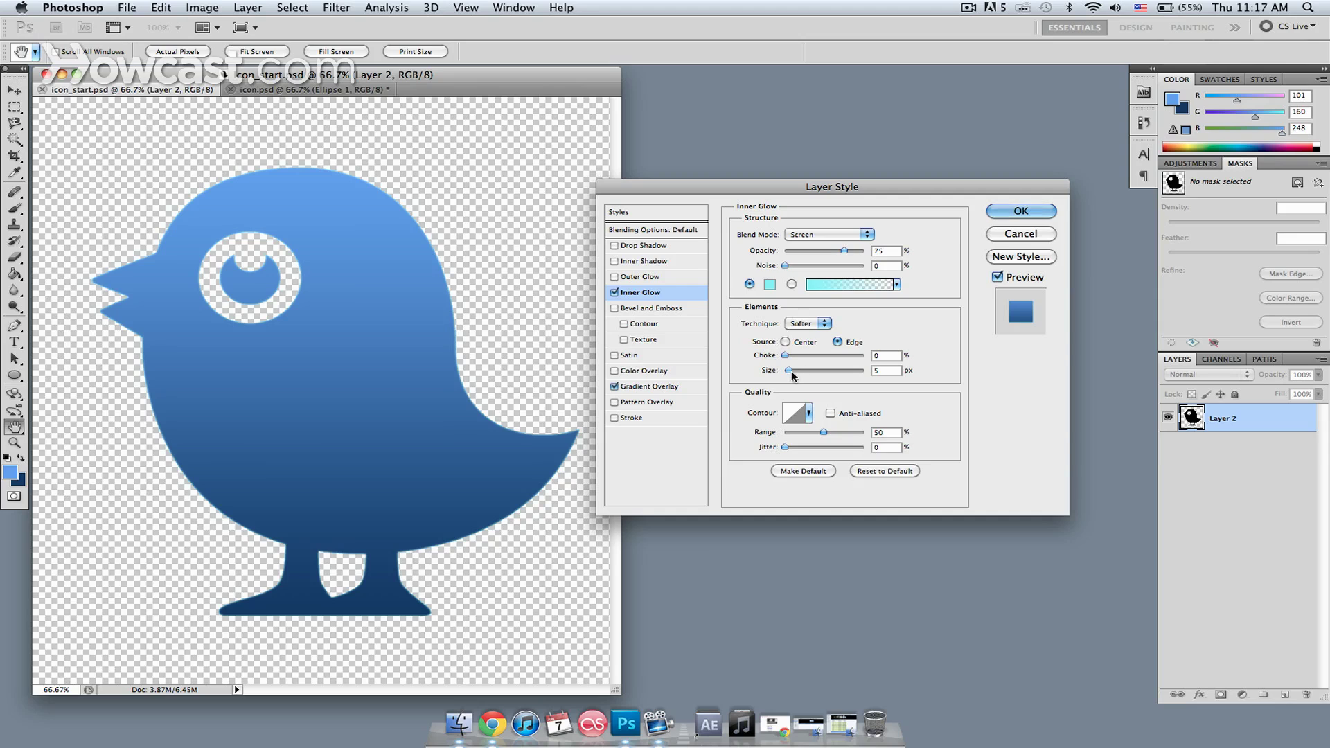
pyautogui.moveTo(789, 370); pyautogui.dragTo(807, 372)
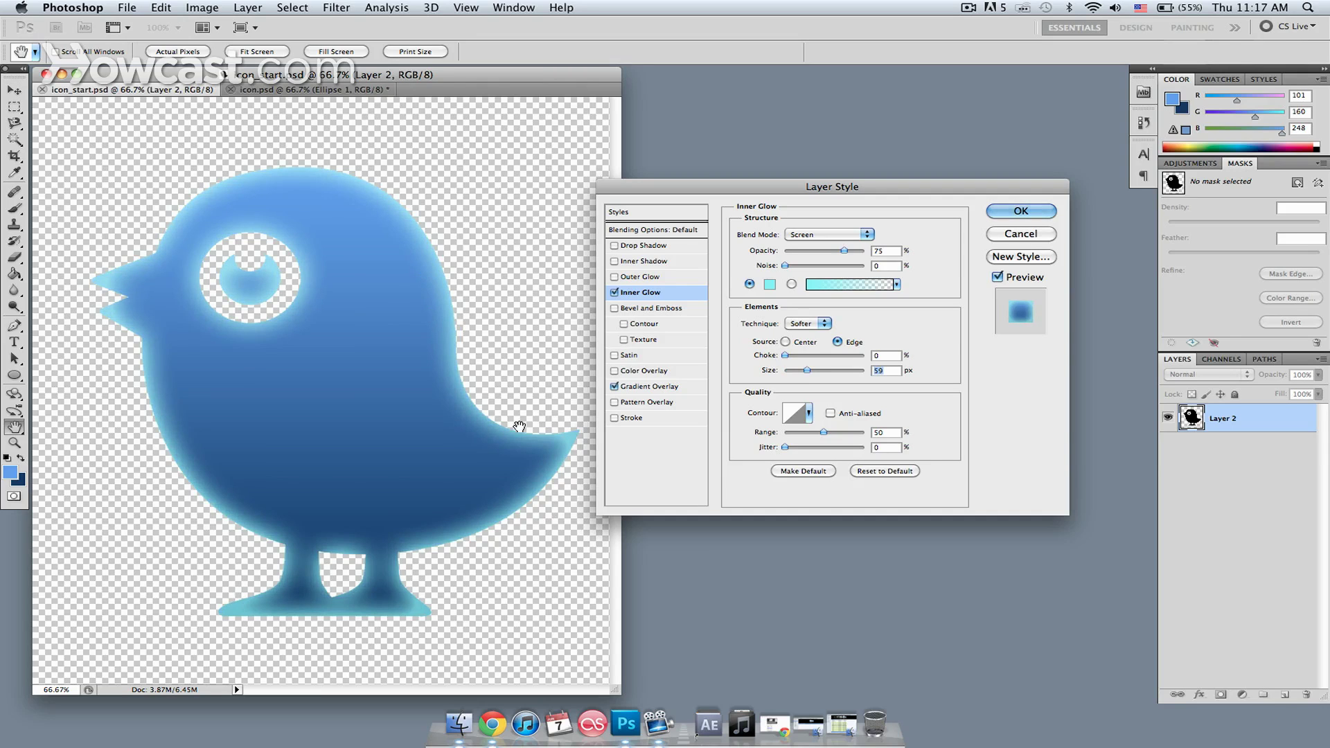
pyautogui.click(1020, 212)
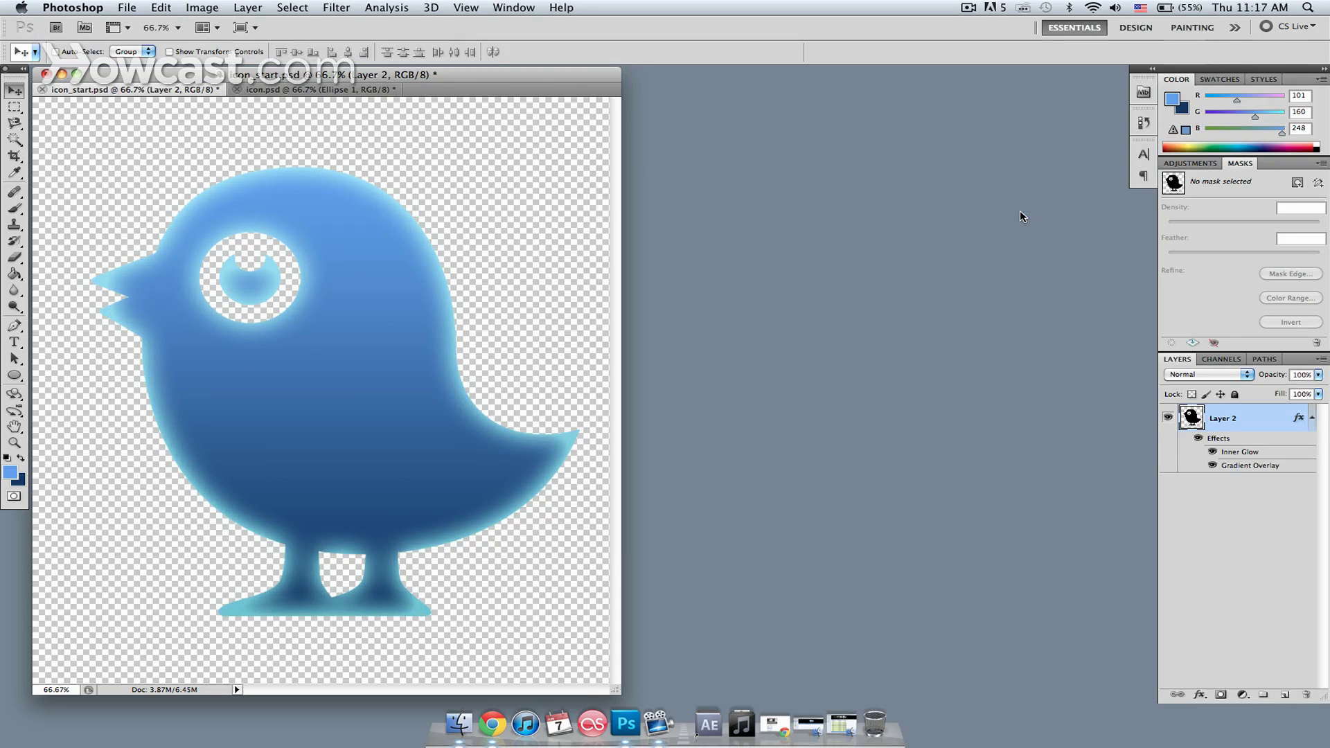
# Step: Add an empty Layer 3 above the bird, show the Paths panel, and select the Ellipse Tool
pyautogui.click(1284, 695)
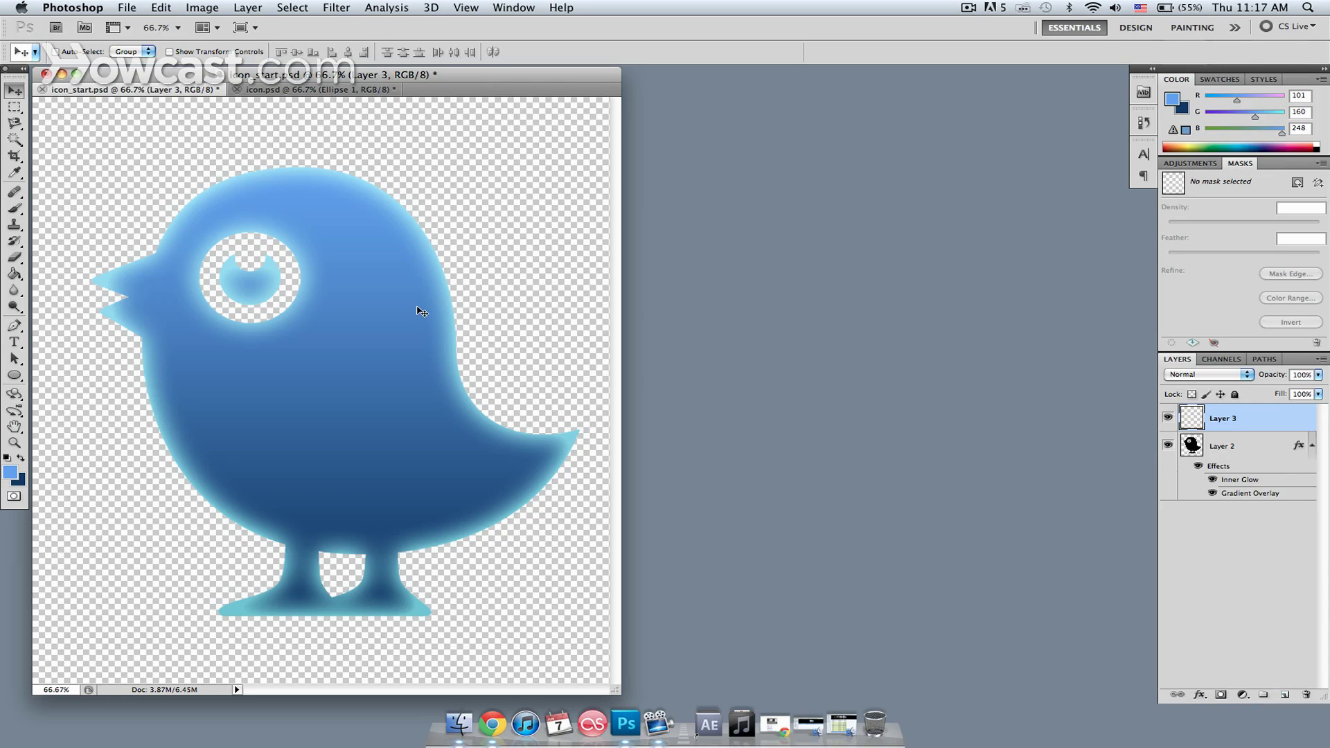
pyautogui.click(1265, 358)
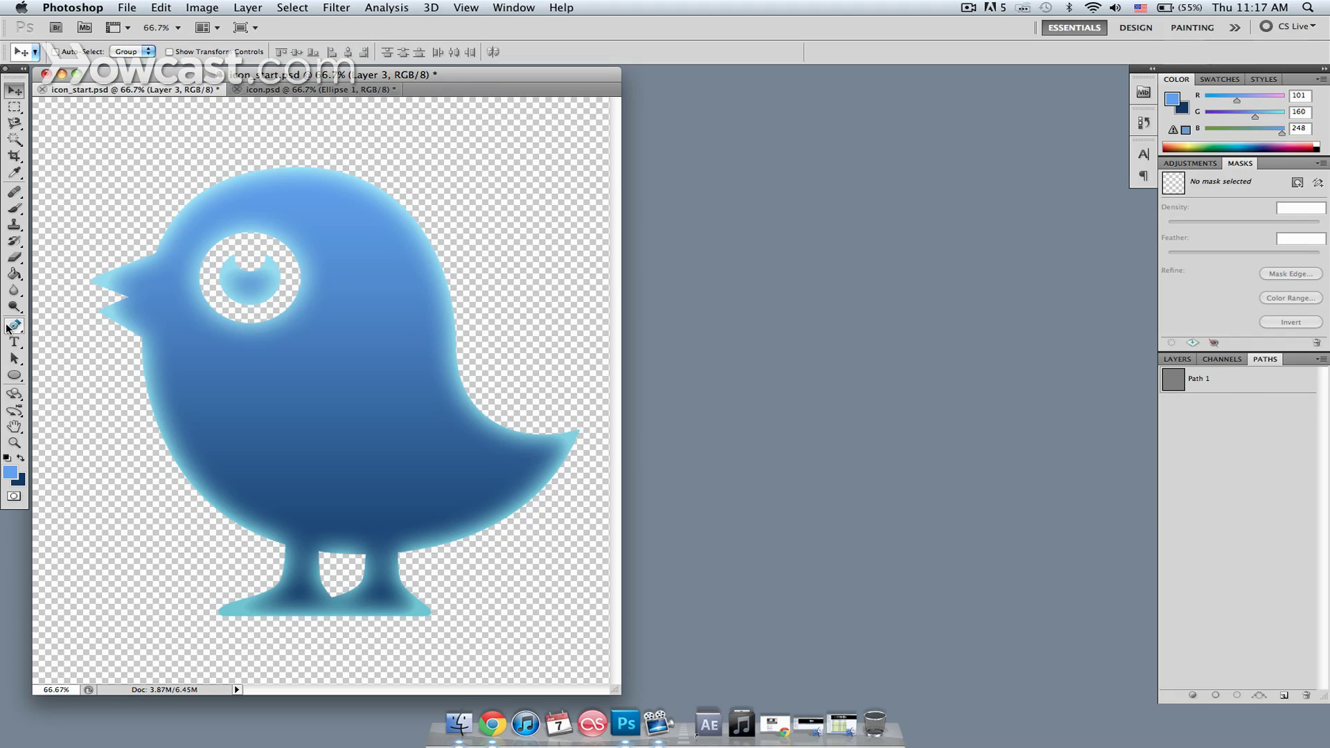
pyautogui.click(14, 375)
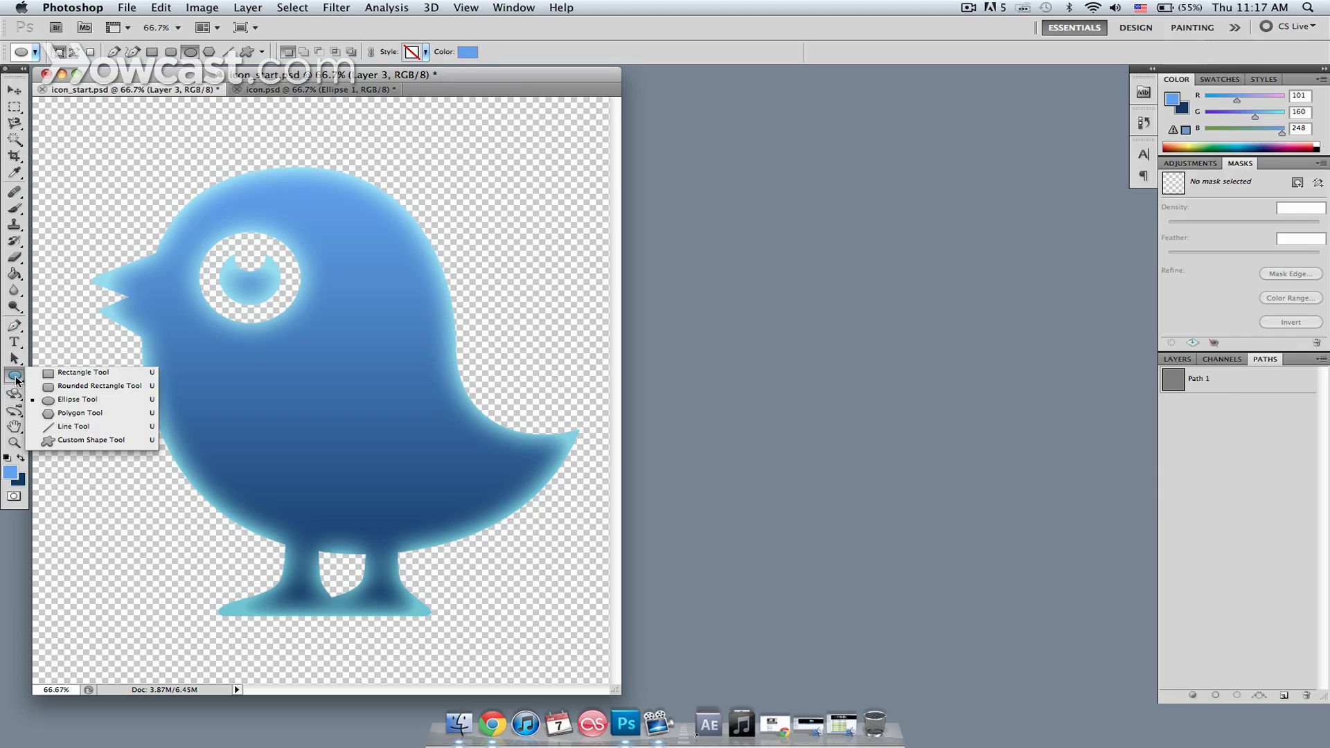
# Step: Draw a light-blue ellipse over the bird's head and nudge it down-right to cover the head
pyautogui.click(74, 399)
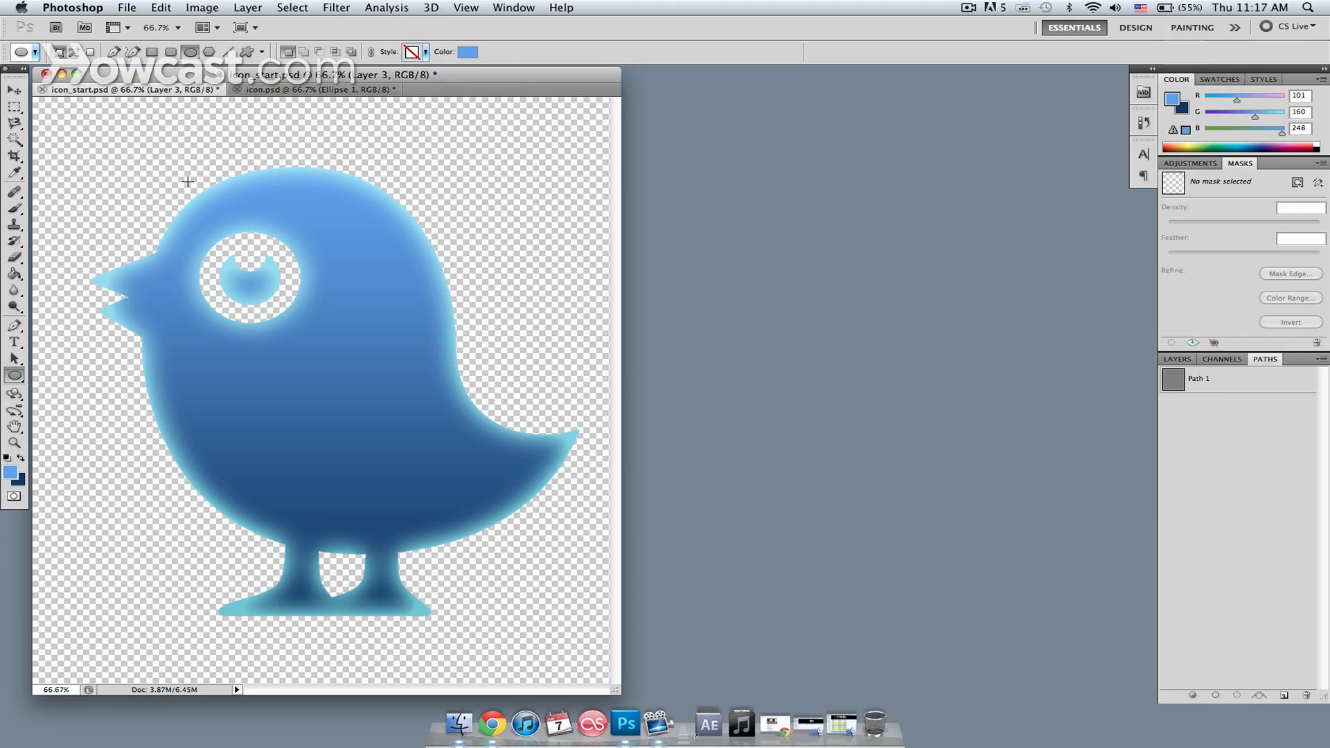
pyautogui.moveTo(149, 163); pyautogui.dragTo(438, 402)
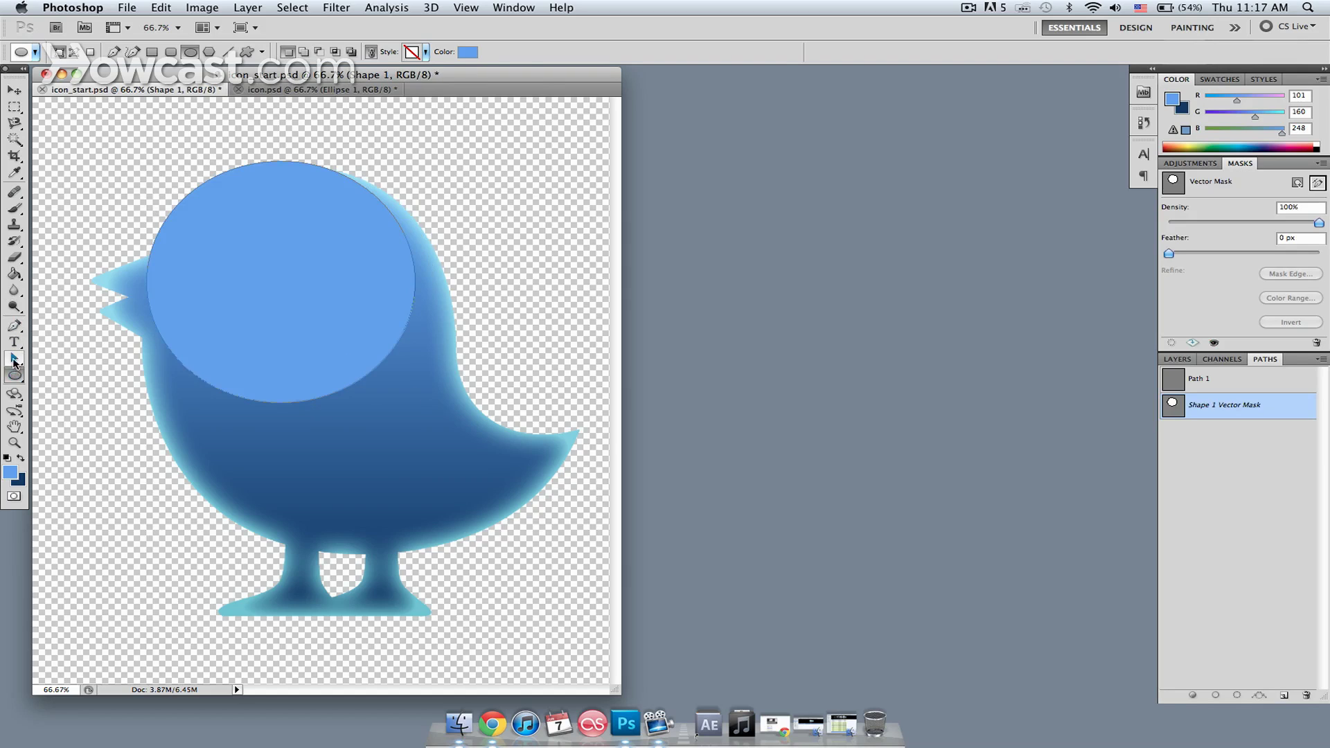
pyautogui.click(14, 361)
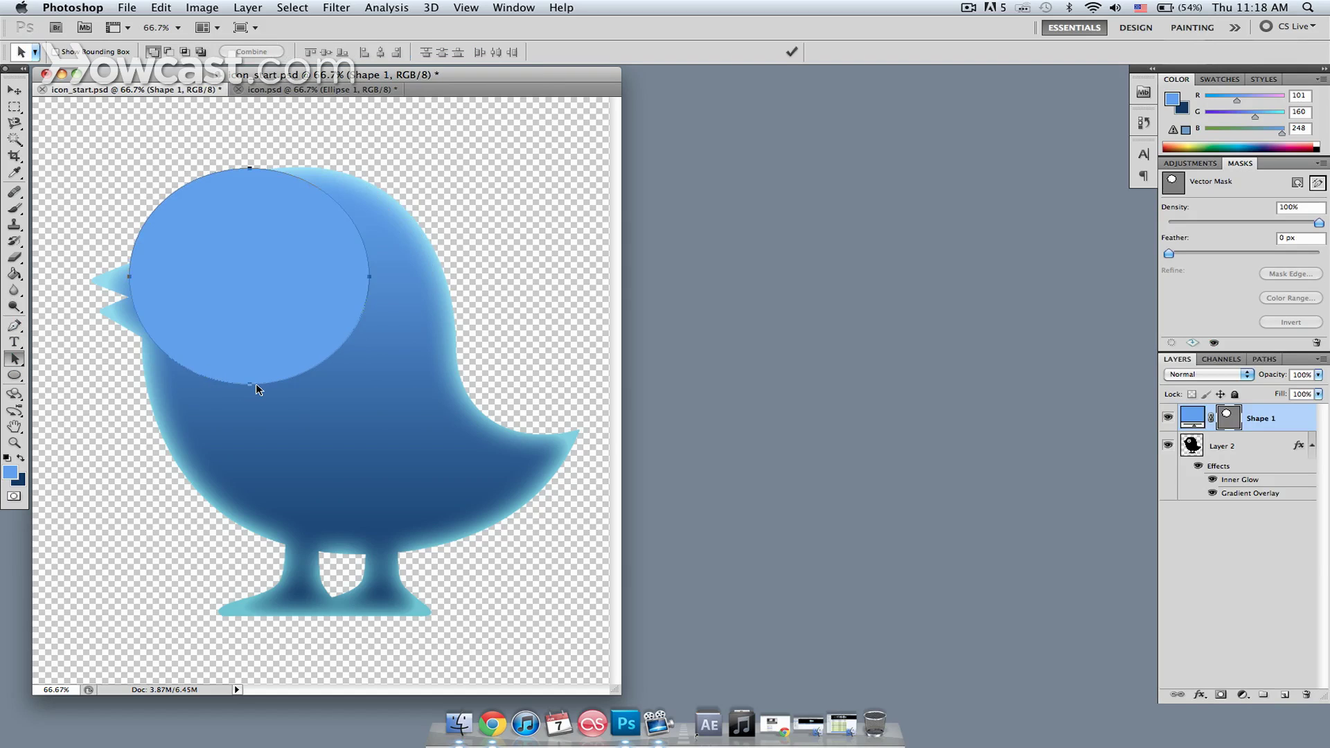
pyautogui.moveTo(256, 384); pyautogui.dragTo(299, 398)
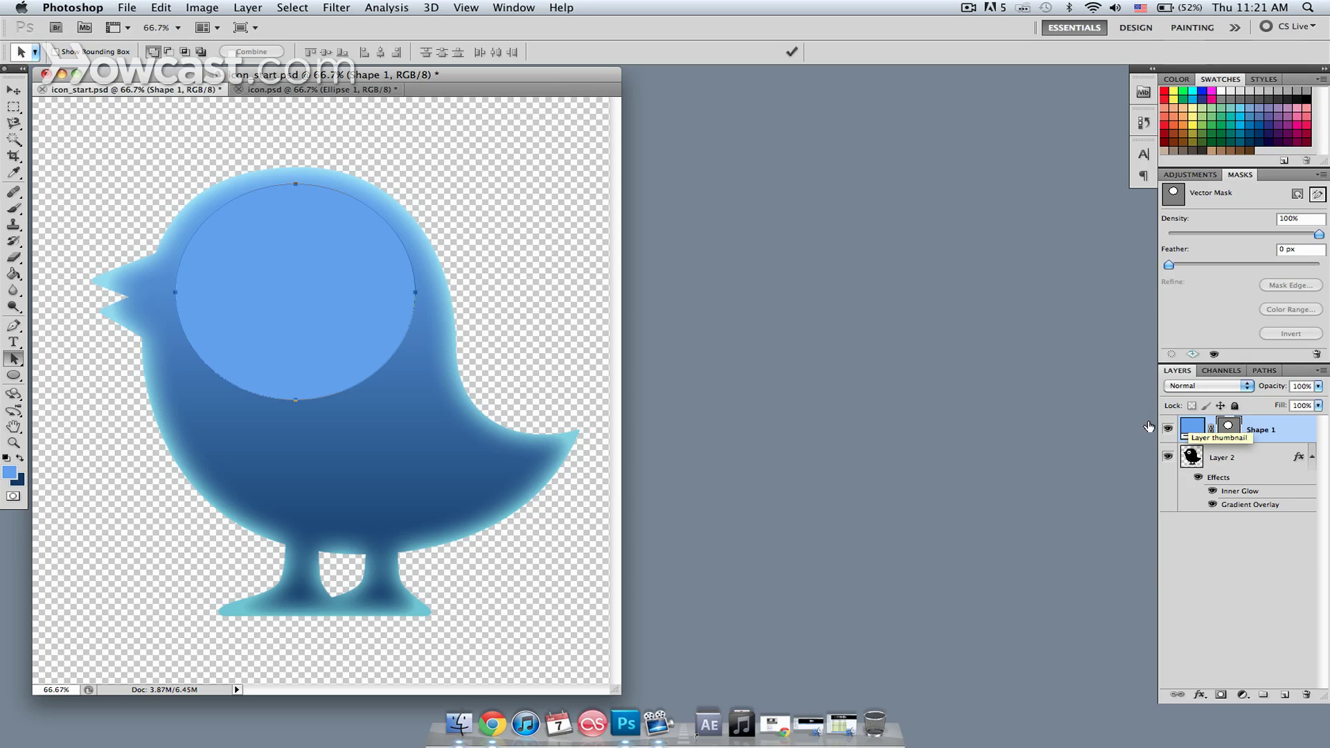
# Step: Recolour the Shape 1 ellipse to pure white and add a layer mask to it
pyautogui.doubleClick(1194, 430)
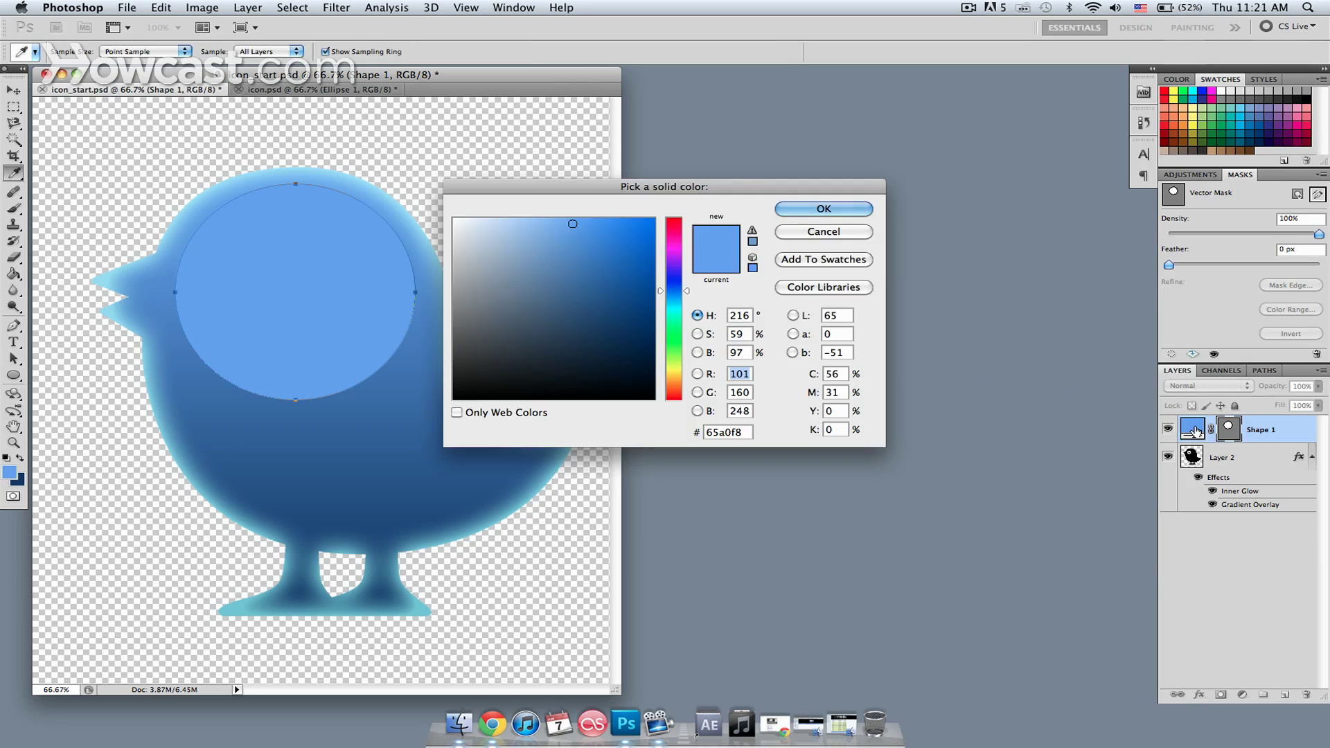
pyautogui.moveTo(558, 239); pyautogui.dragTo(453, 207)
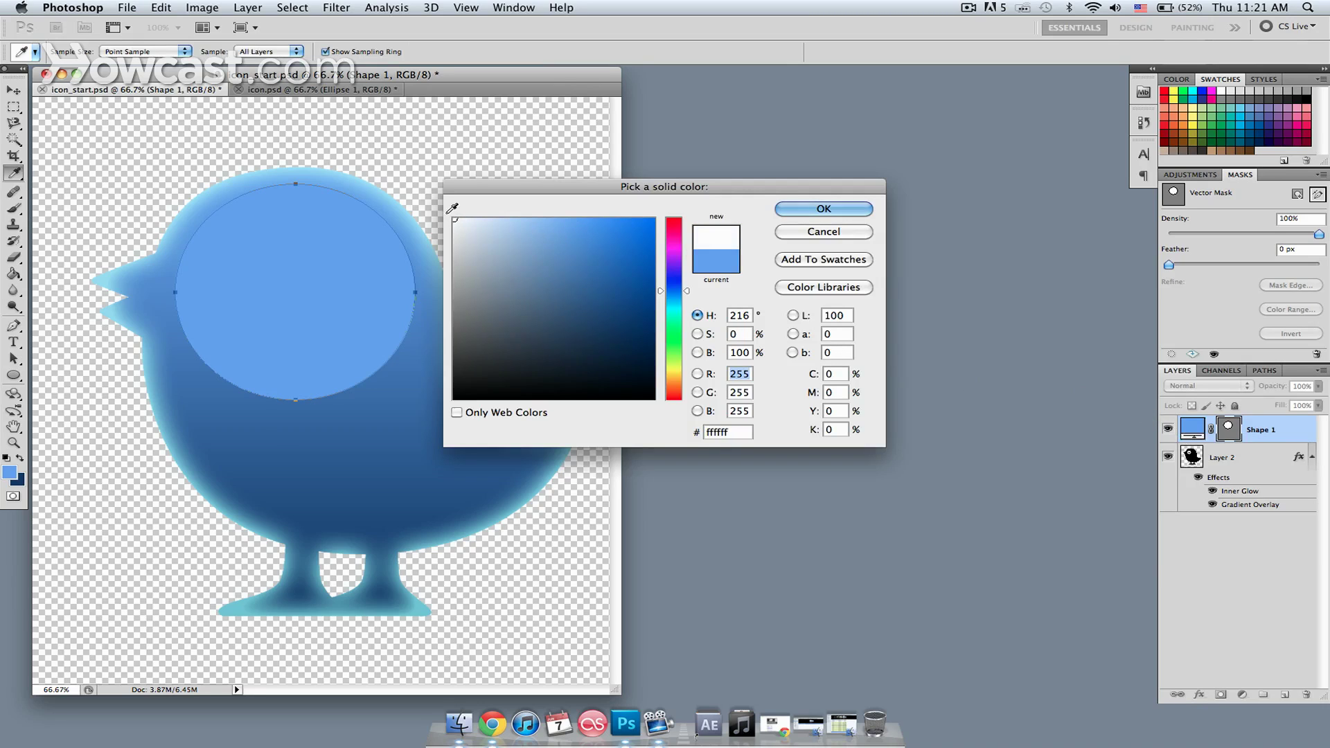
pyautogui.click(824, 210)
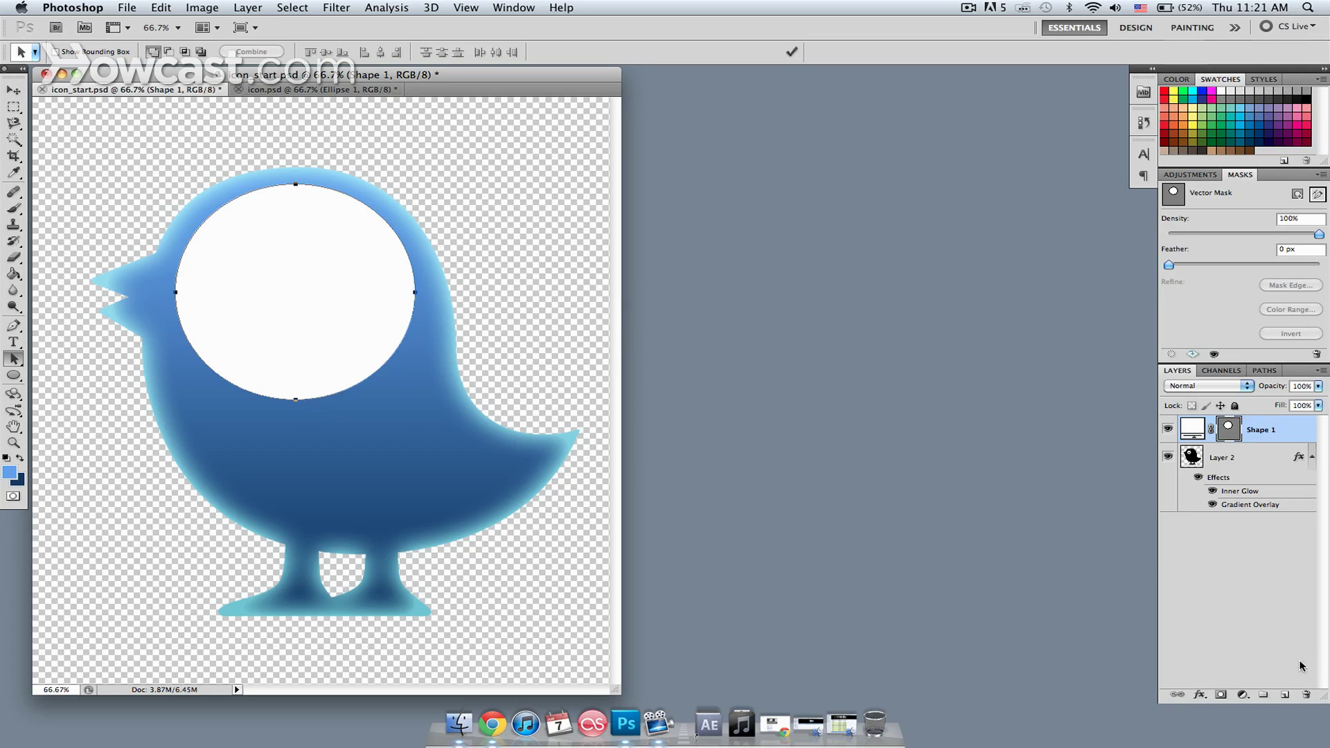
pyautogui.click(1220, 694)
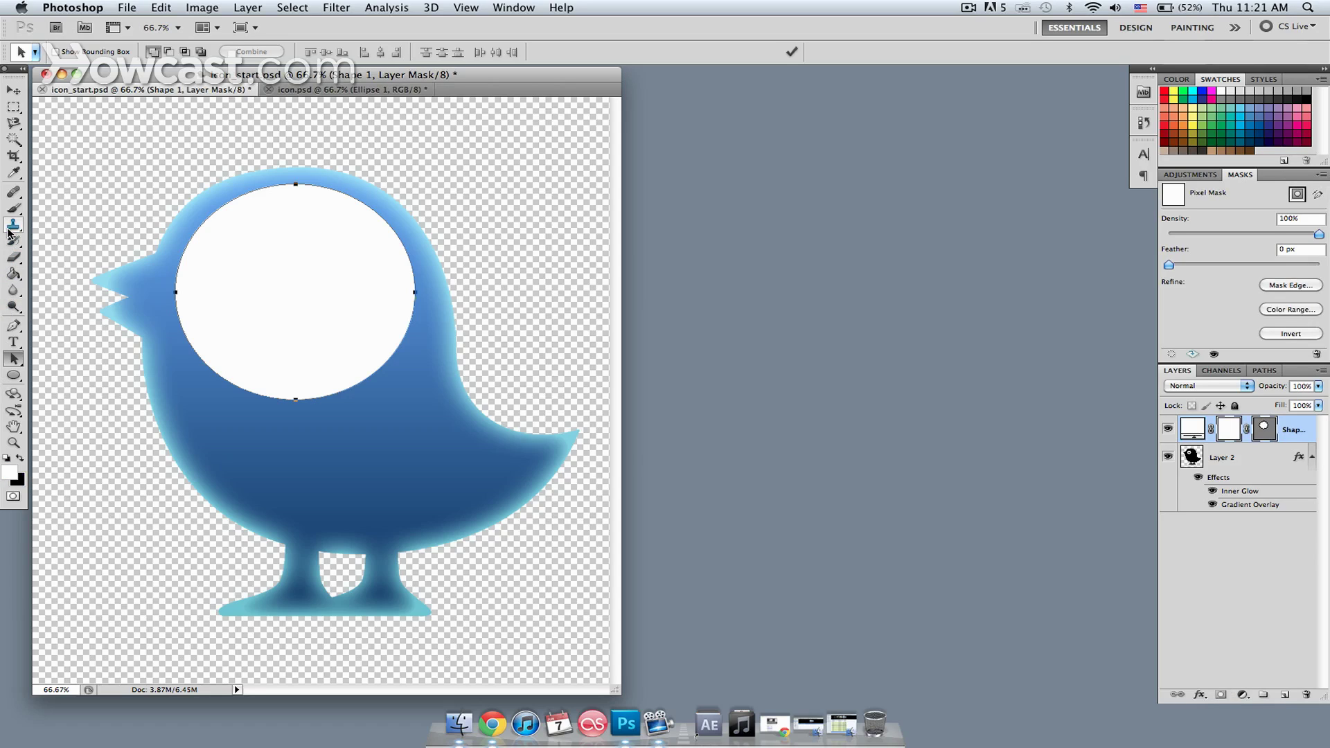
# Step: Drag a vertical gradient on Shape 1's mask so the white ellipse fades out toward its bottom
pyautogui.moveTo(13, 274); pyautogui.dragTo(67, 276)
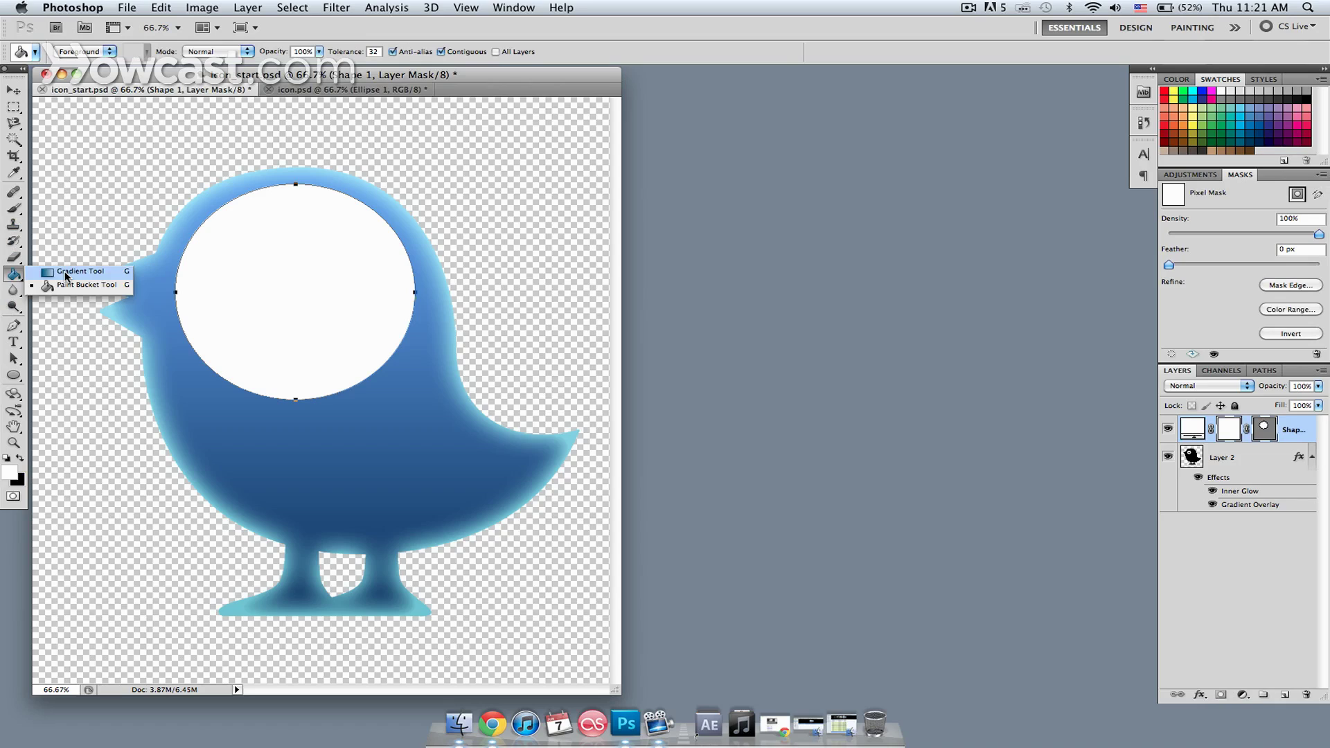
pyautogui.click(68, 272)
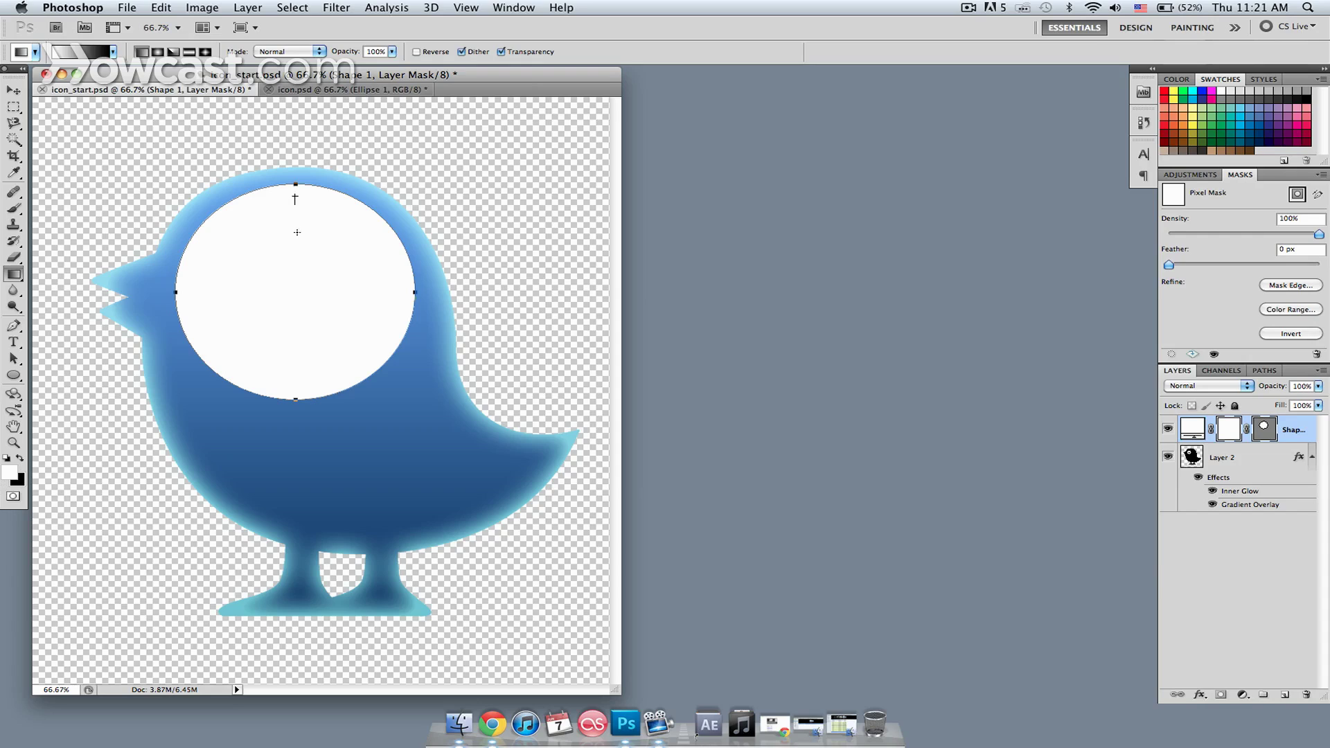
pyautogui.moveTo(297, 232); pyautogui.dragTo(296, 306)
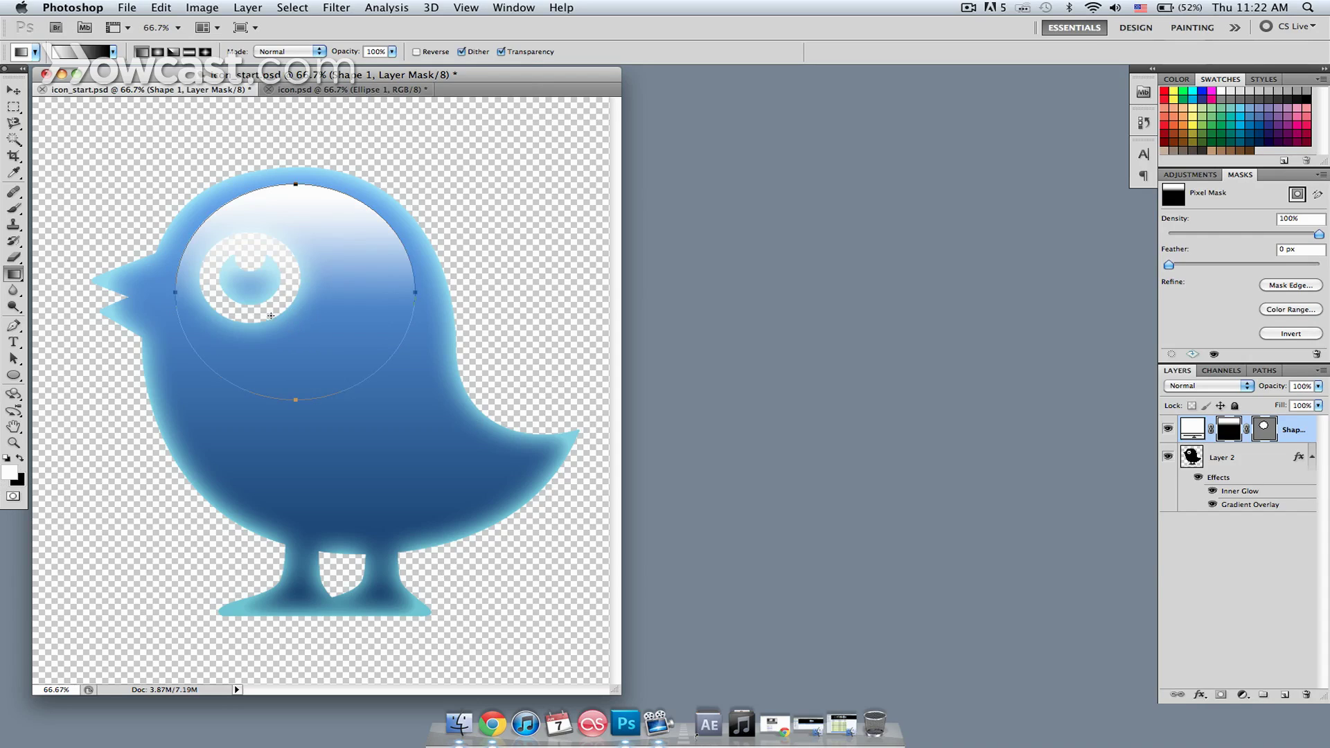
pyautogui.click(1192, 428)
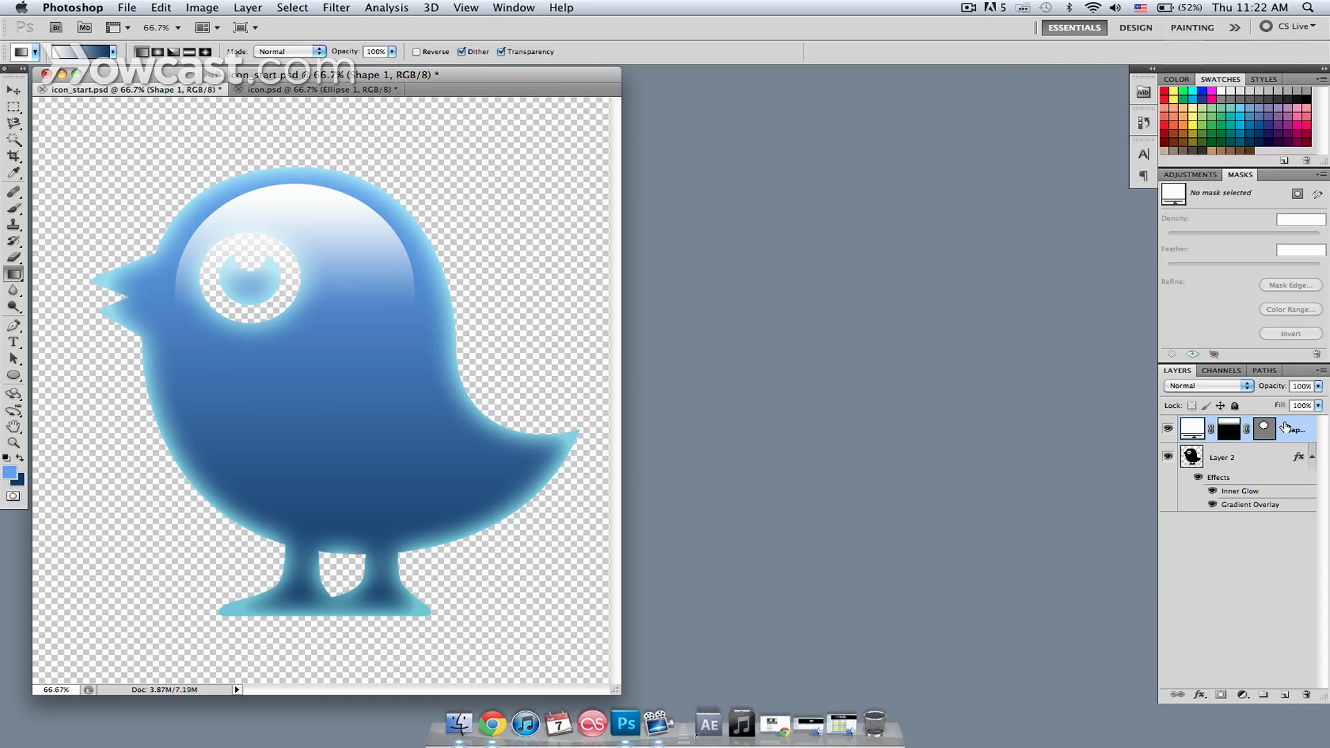
# Step: Set Shape 1's blend mode to Linear Dodge (Add) and lower its Fill to about 22%
pyautogui.click(1318, 408)
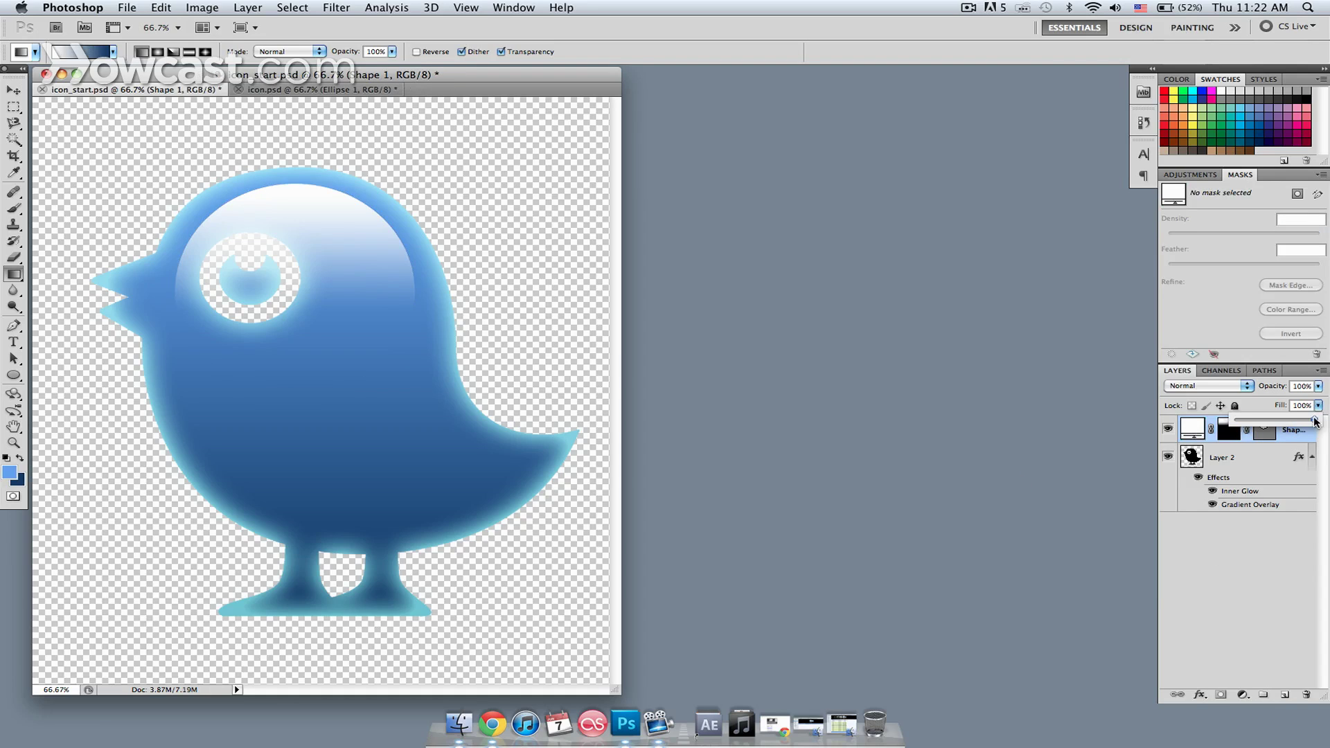
pyautogui.moveTo(1316, 420); pyautogui.dragTo(1267, 428)
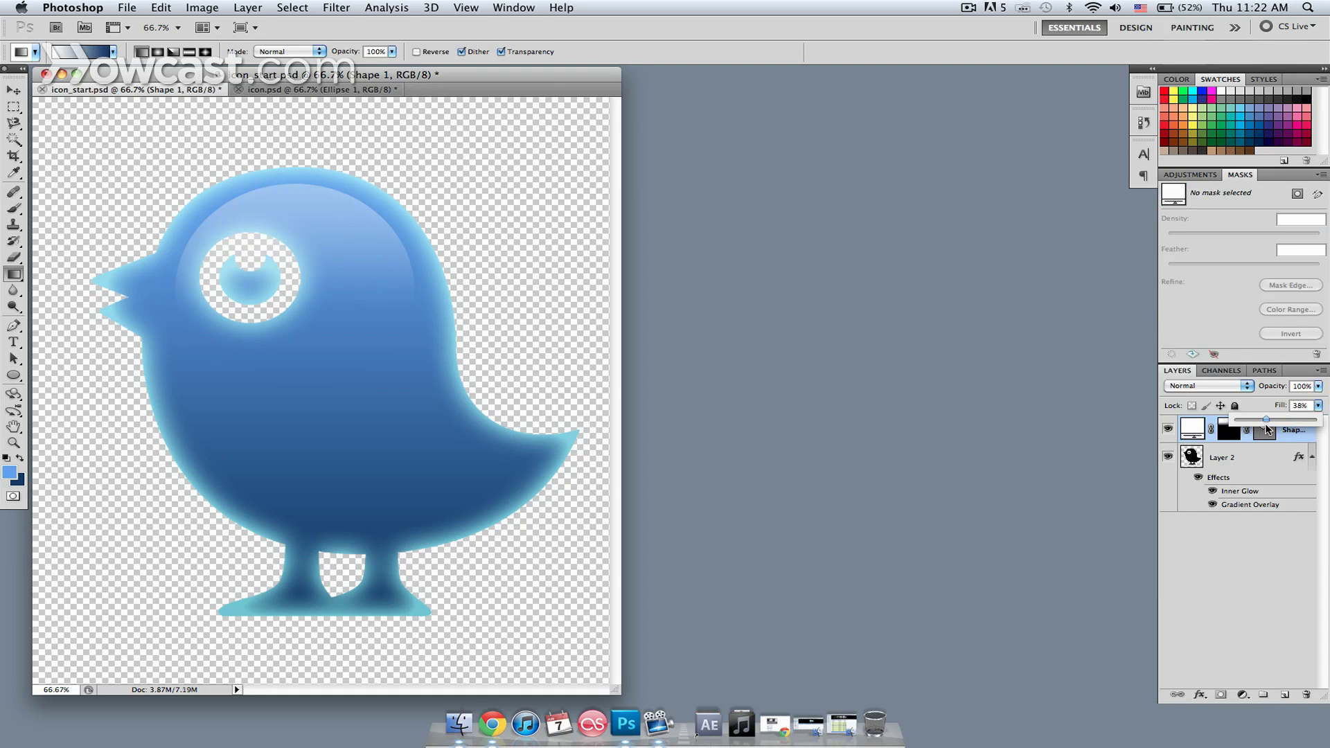
pyautogui.click(1212, 390)
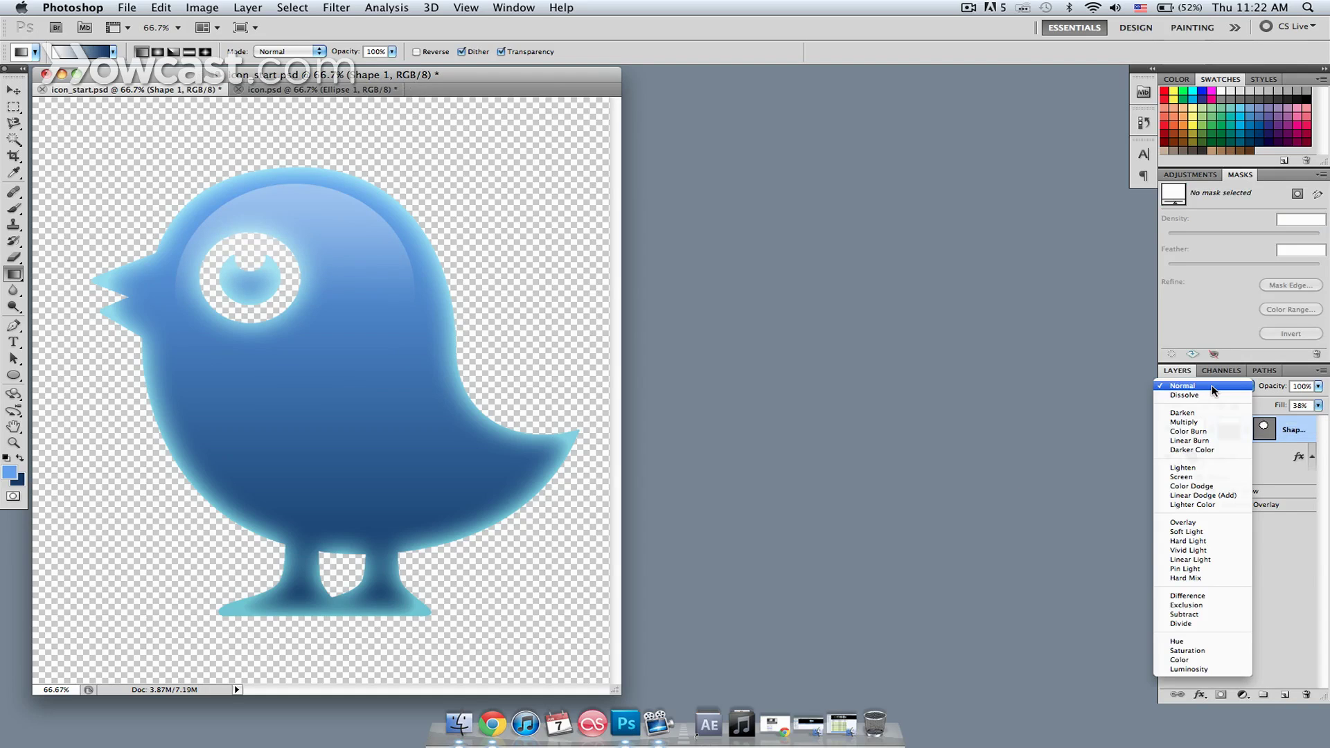
pyautogui.click(1209, 496)
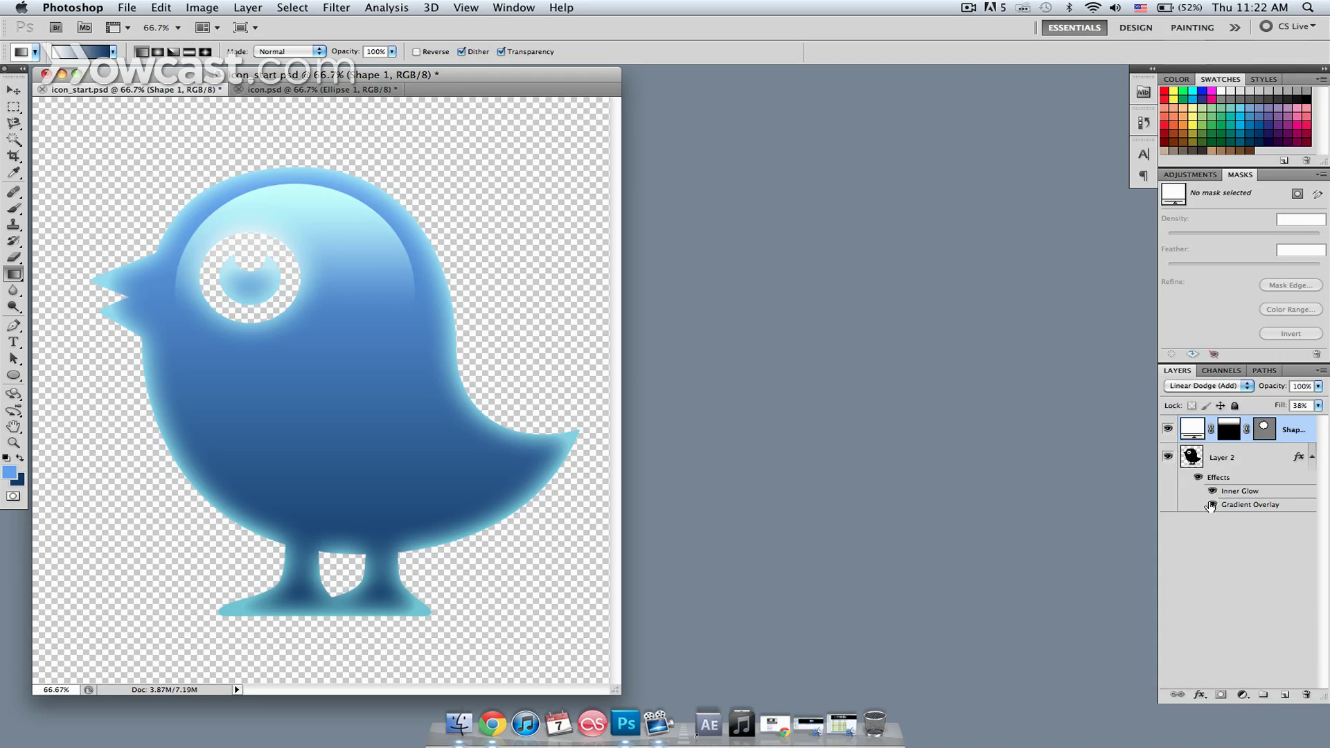
pyautogui.click(1318, 406)
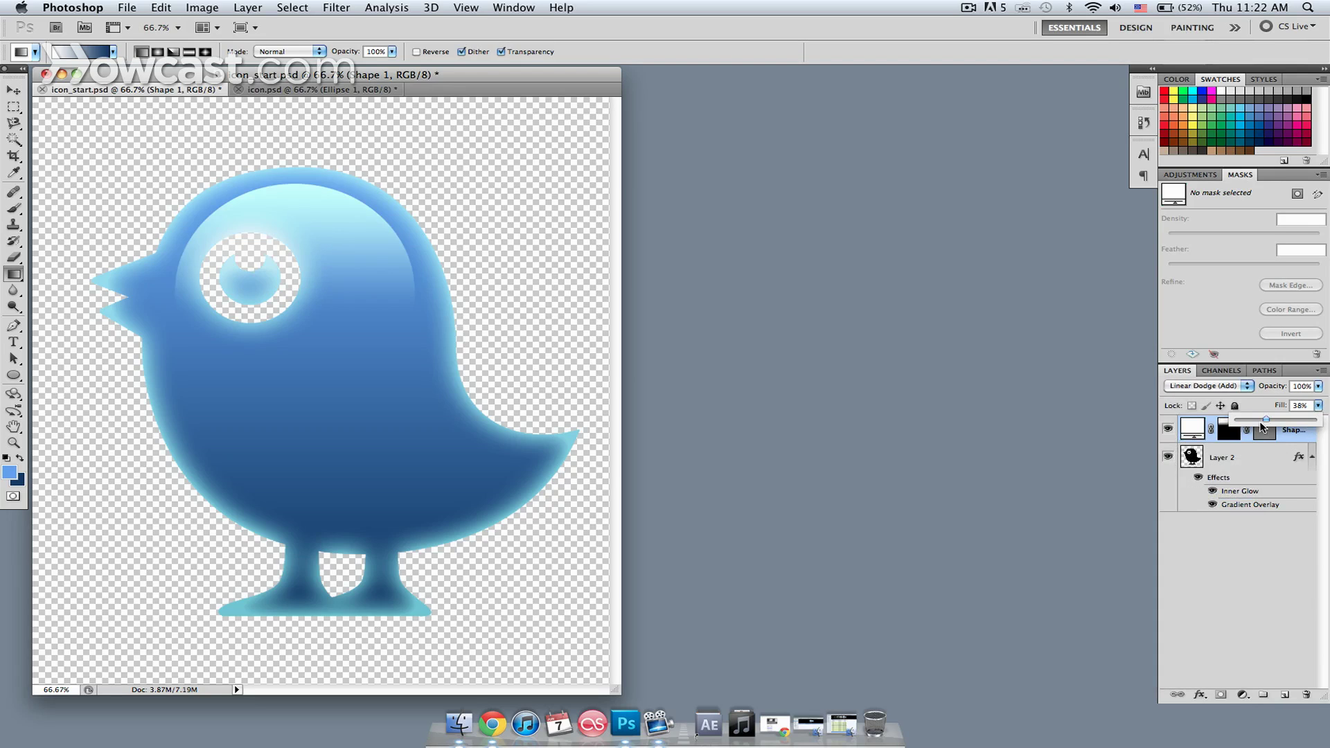
pyautogui.moveTo(1262, 425); pyautogui.dragTo(1258, 425)
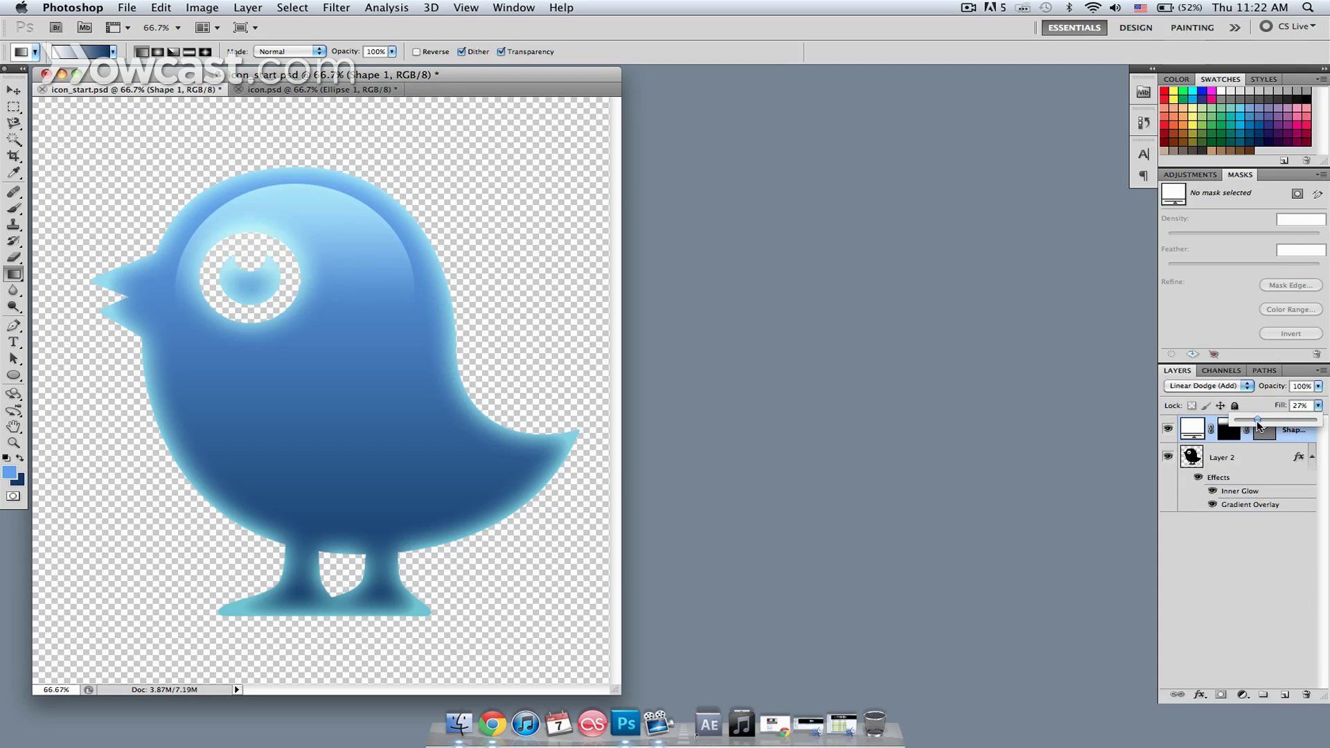
pyautogui.click(1309, 477)
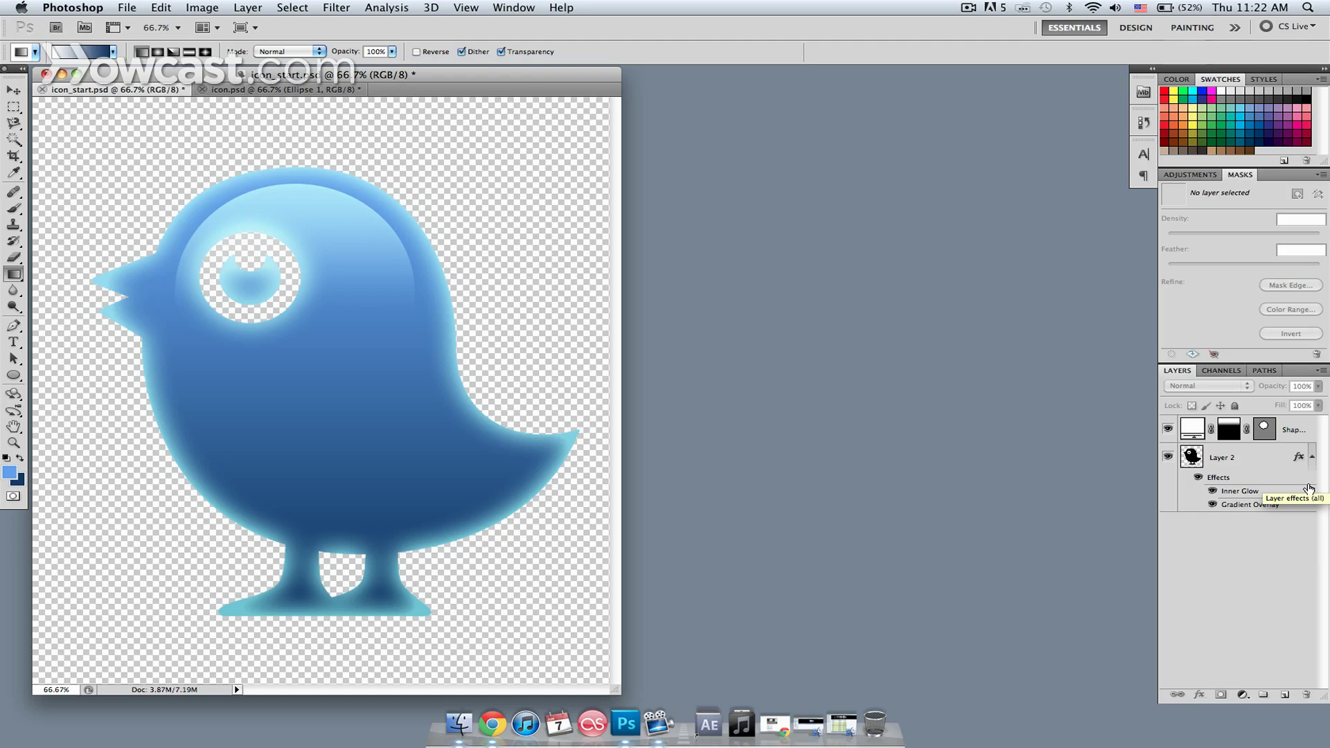